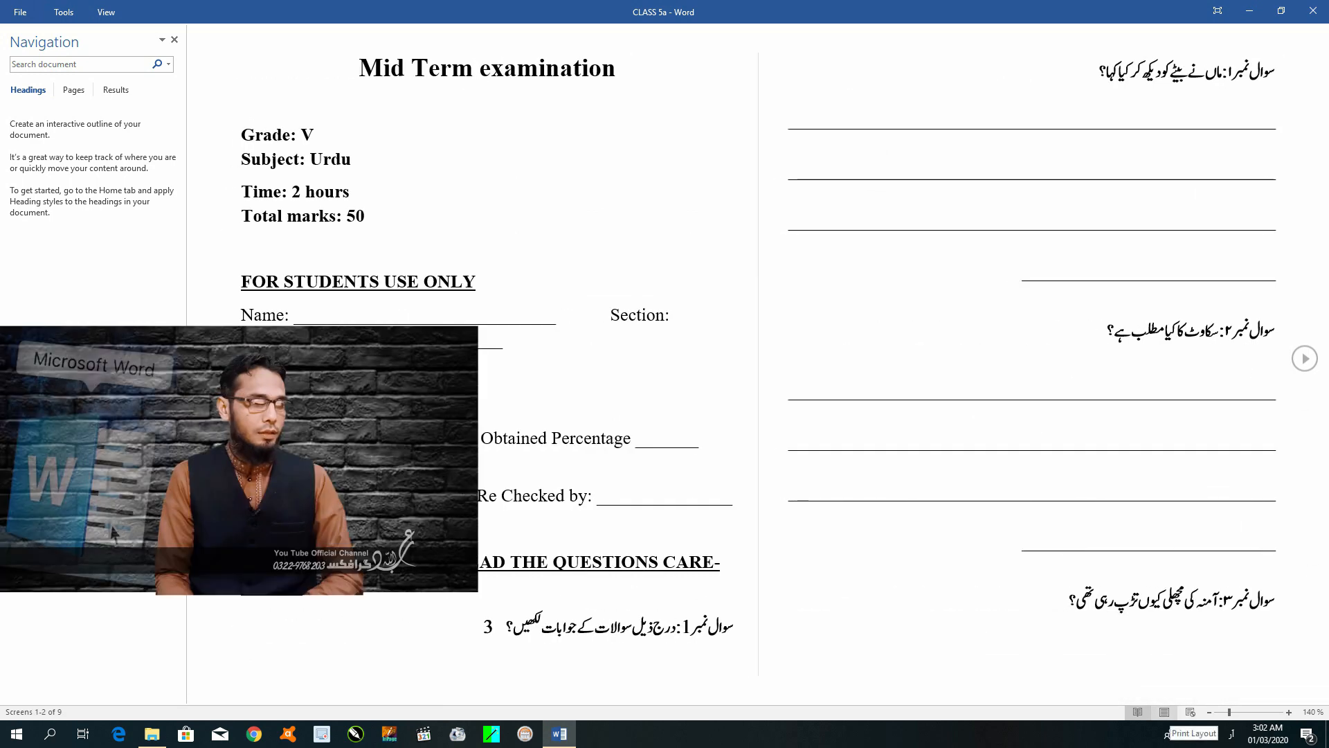
- Leave the reading view of the class 5 exam file and create a new blank document
key("Escape")
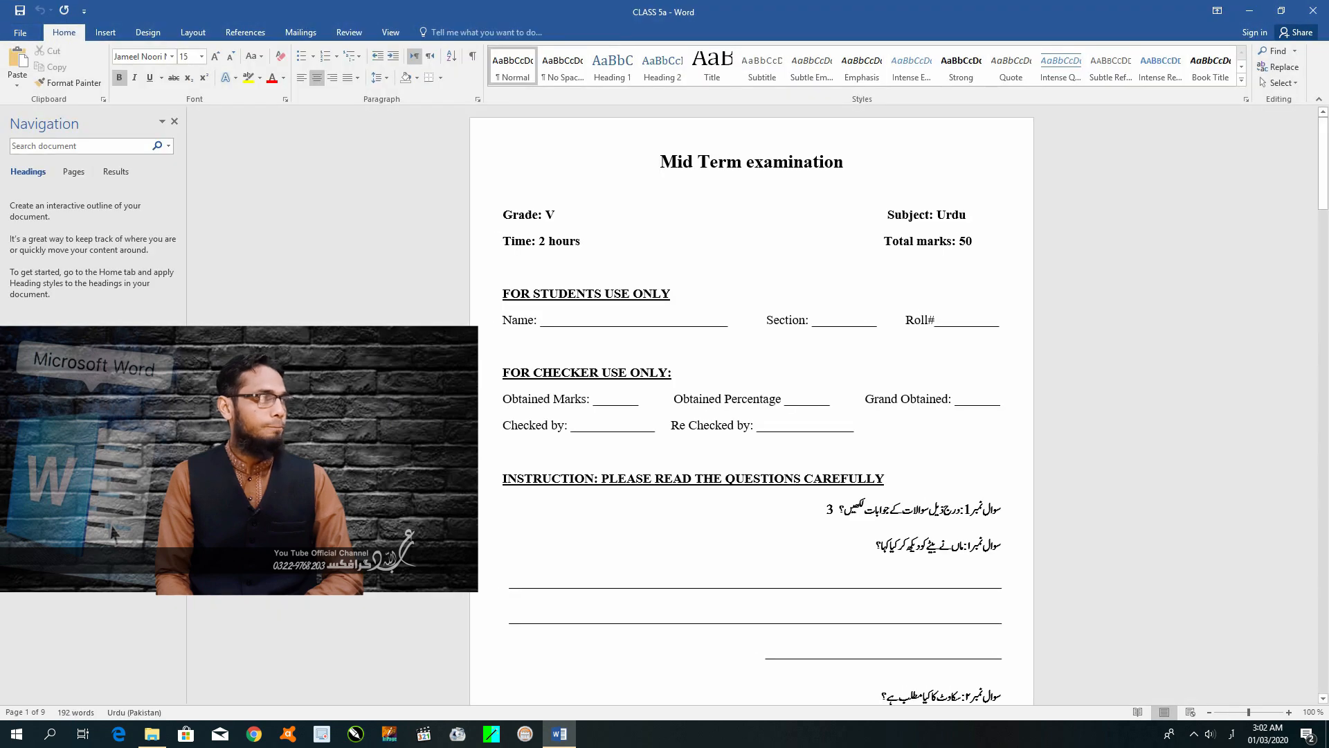
key("alt+f")
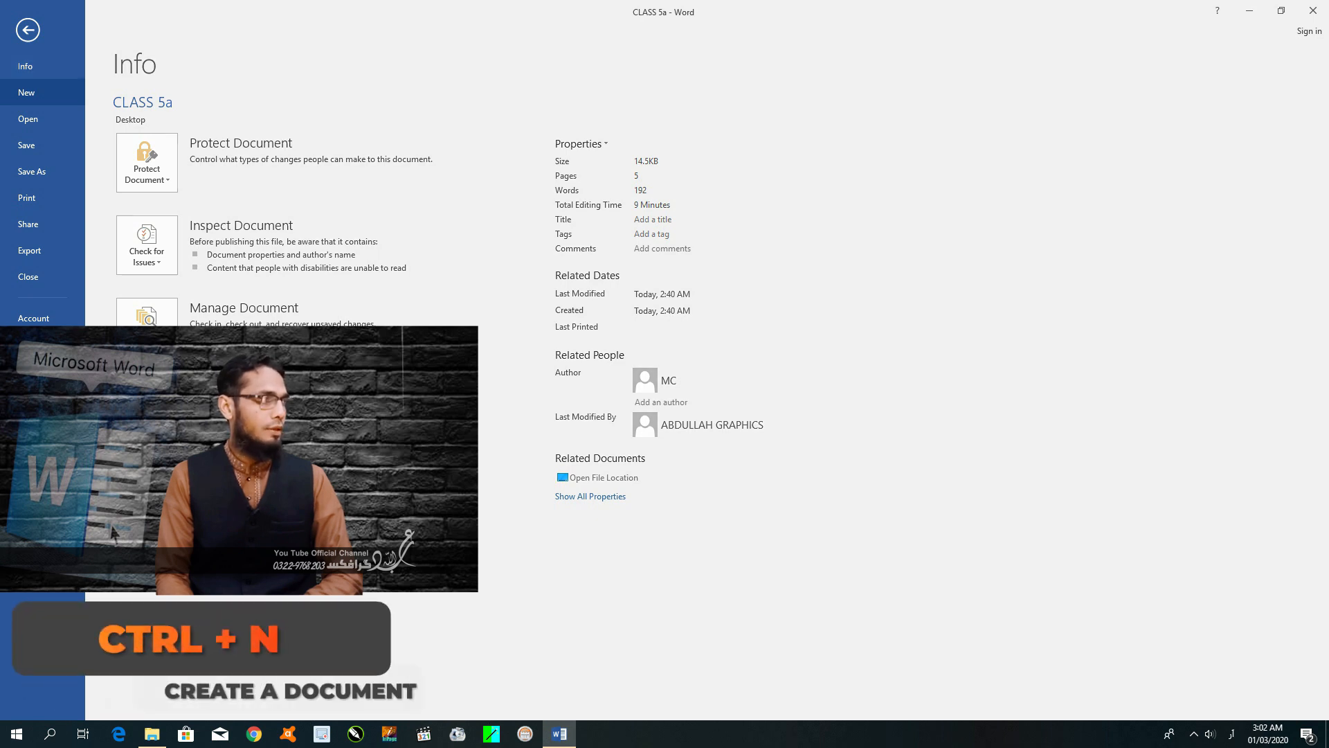
left_click(41, 93)
left_click(190, 235)
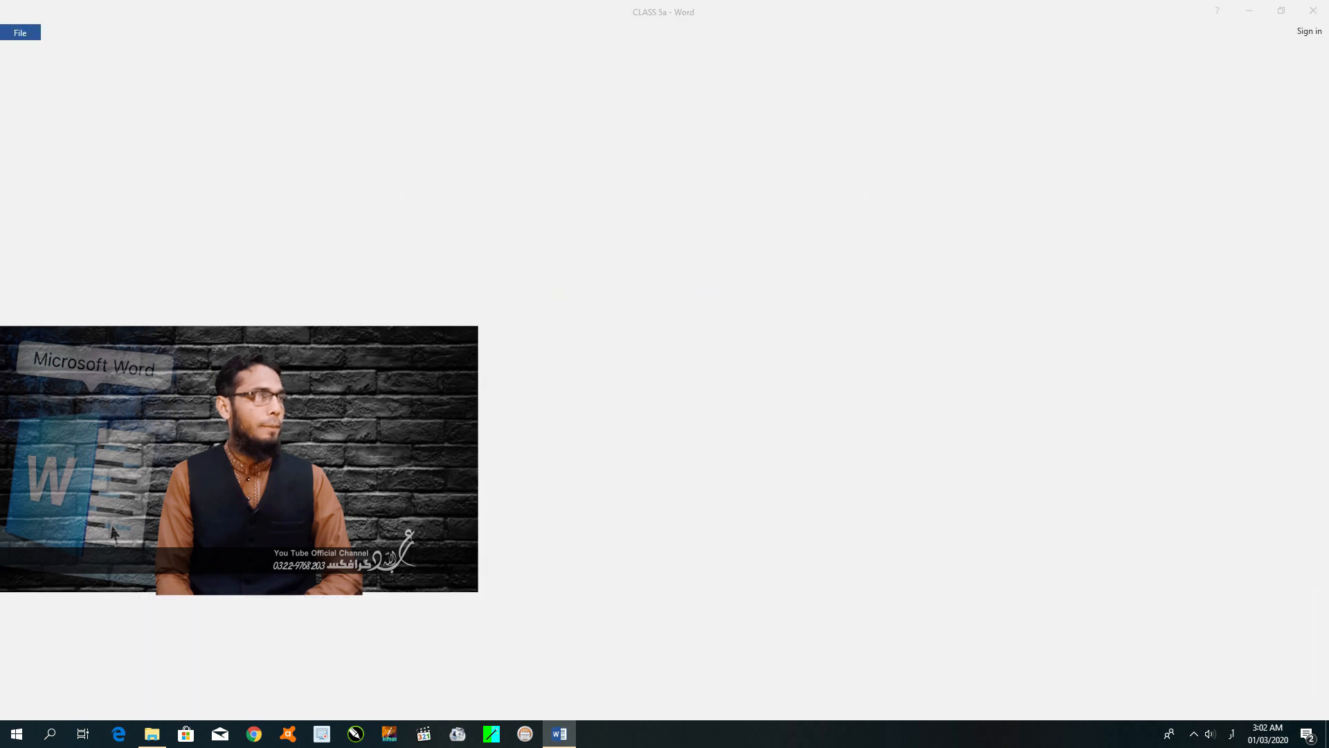
left_click(1114, 122)
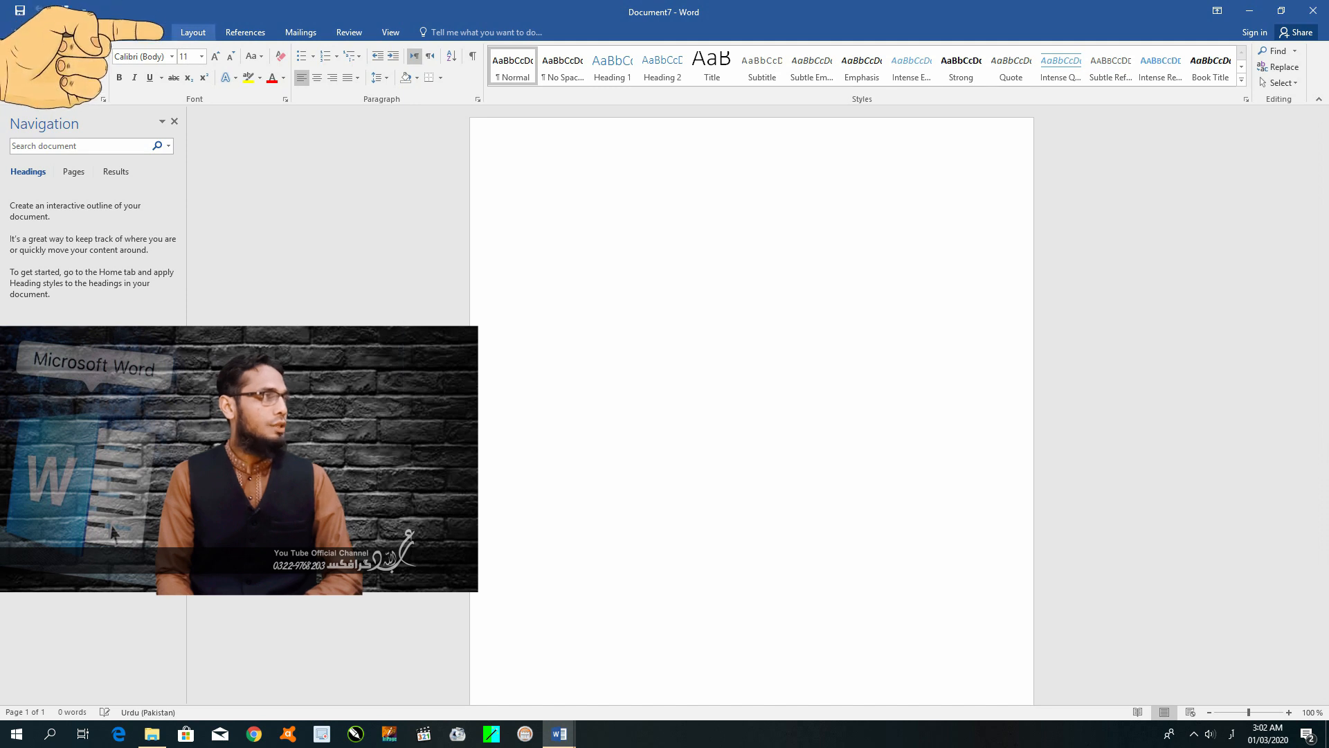
- Set the page size of the new document to A4 (21 cm x 29.7 cm)
left_click(193, 33)
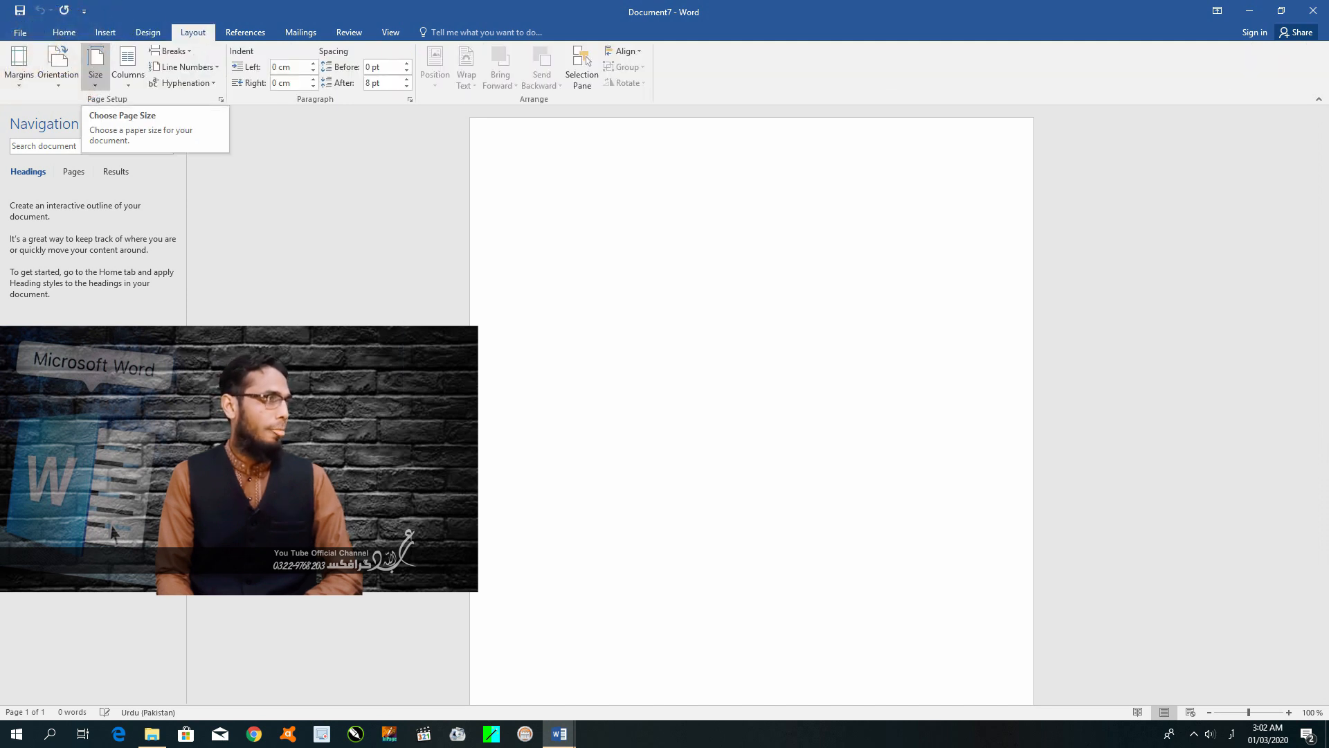
left_click(95, 67)
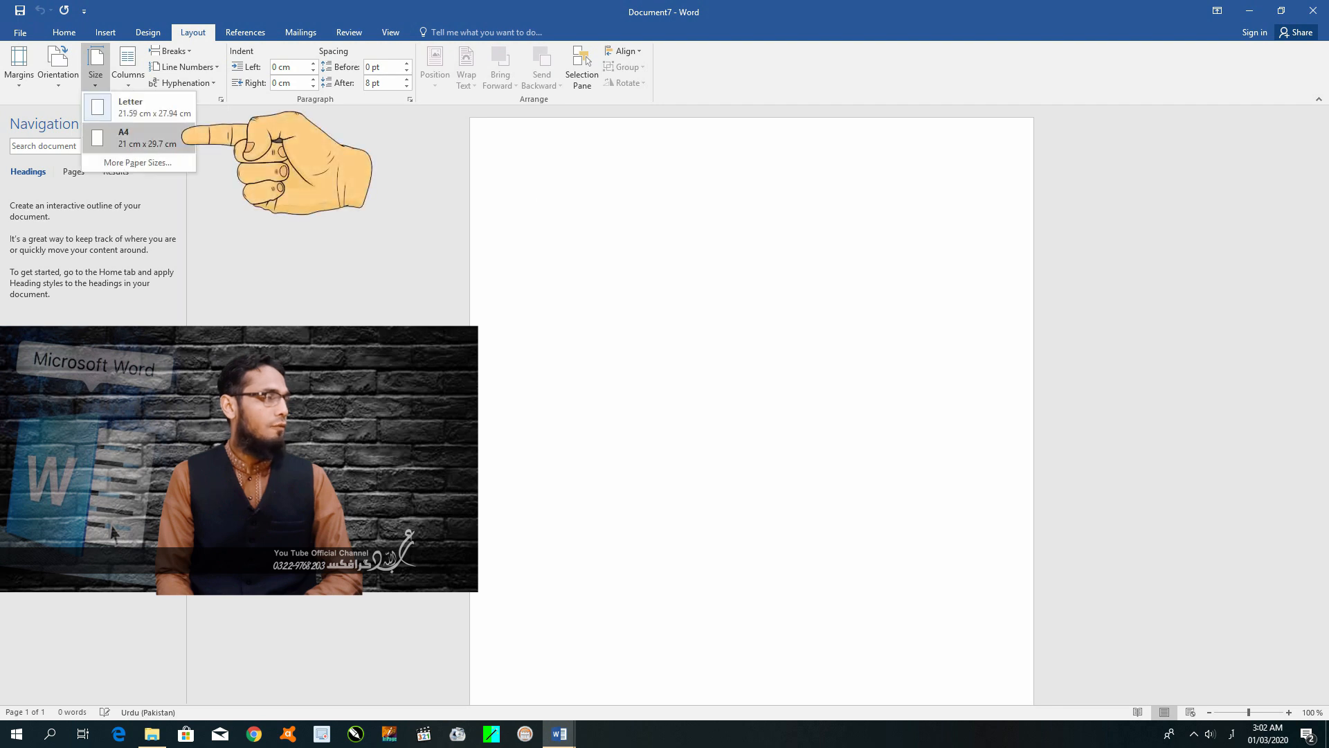
left_click(138, 137)
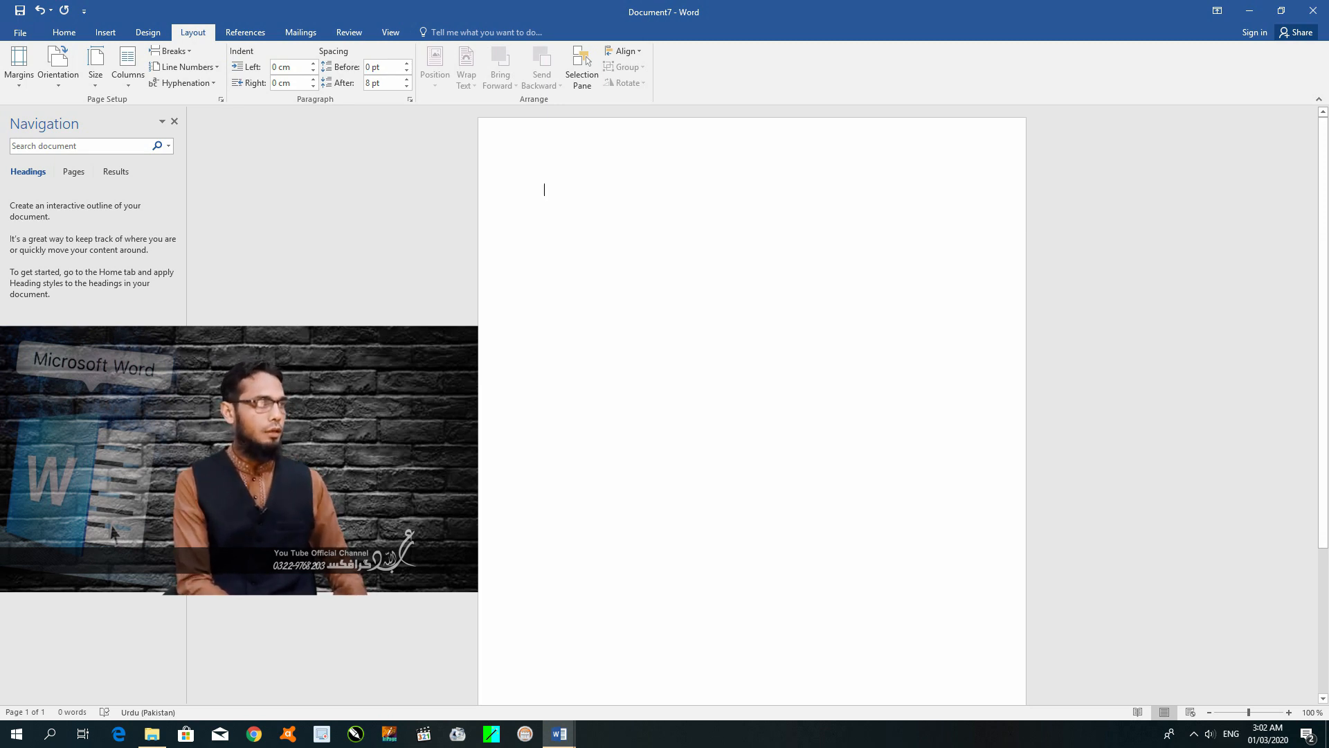
- Enter the title "ANNUAL EXAMINATION" and the line "SUBJECT: URDU" beneath it
type("a")
key("BackSpace")
type("ANNUAL EXAM")
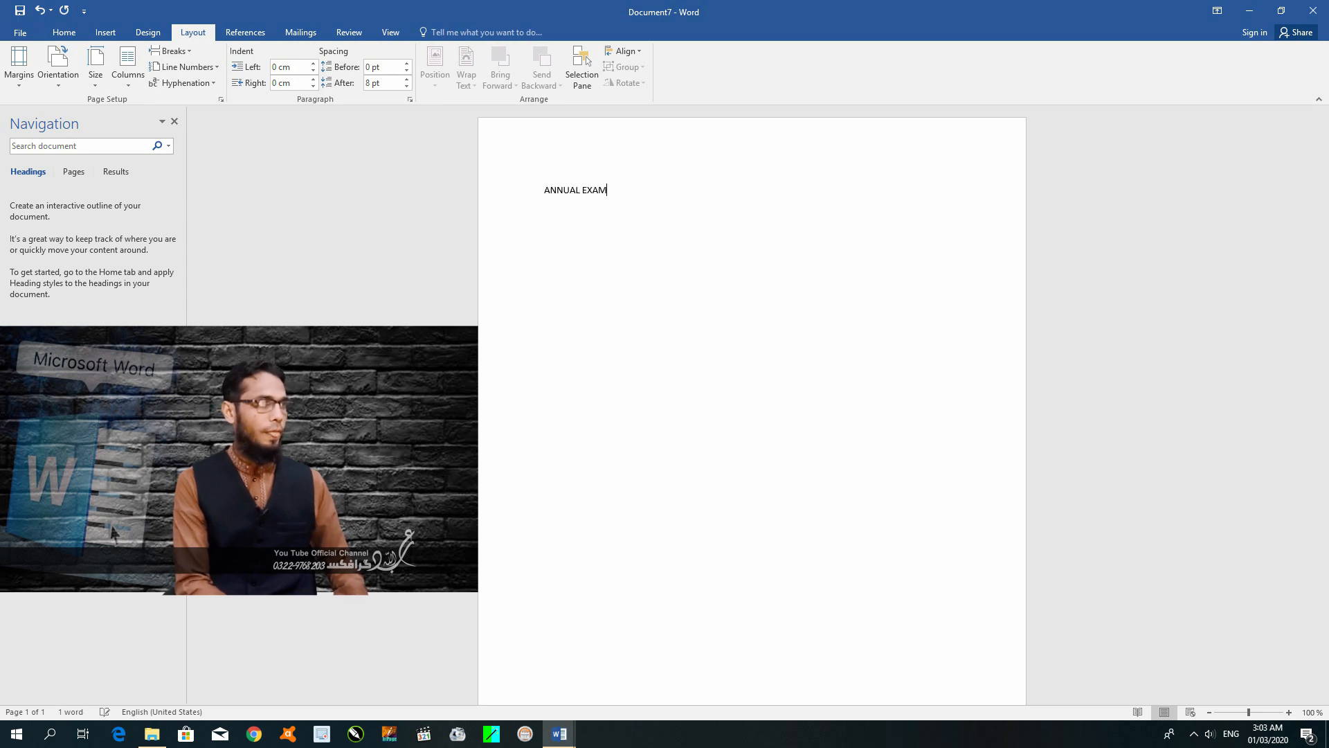
type("INATION ")
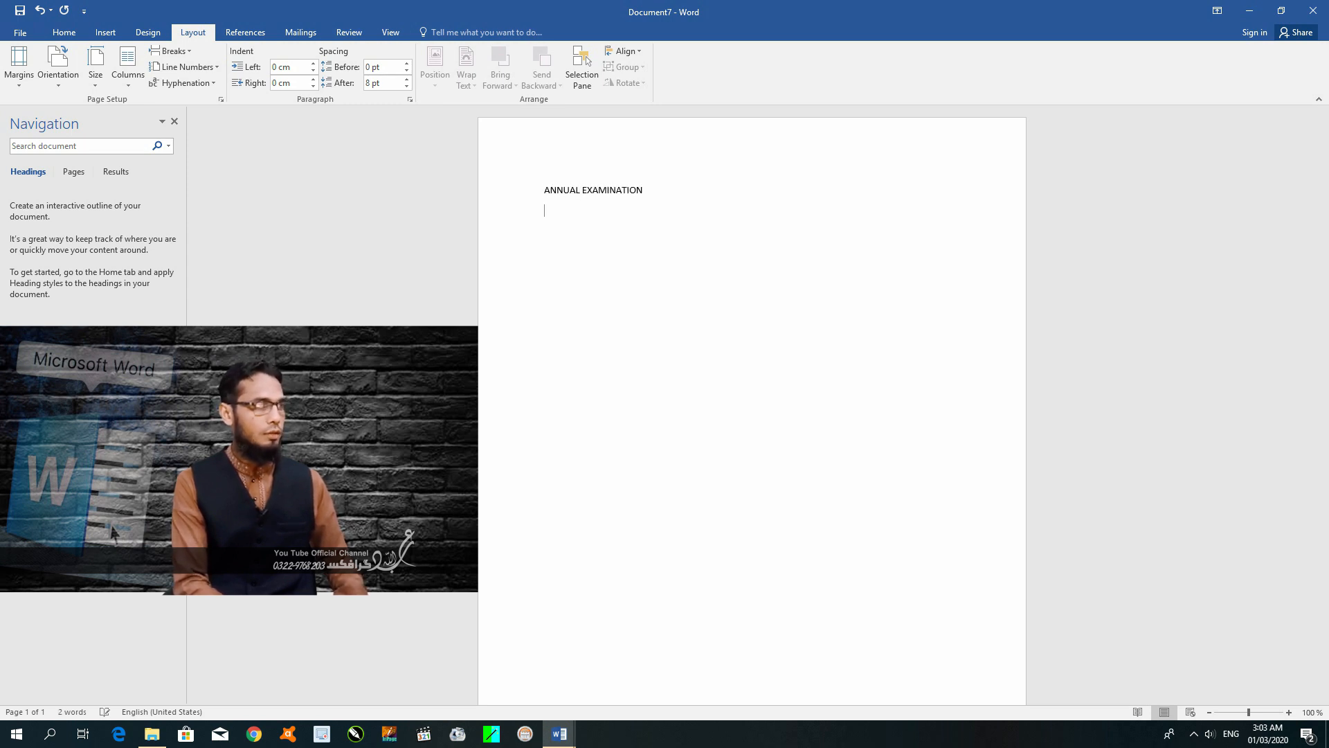
type("SUBJEC")
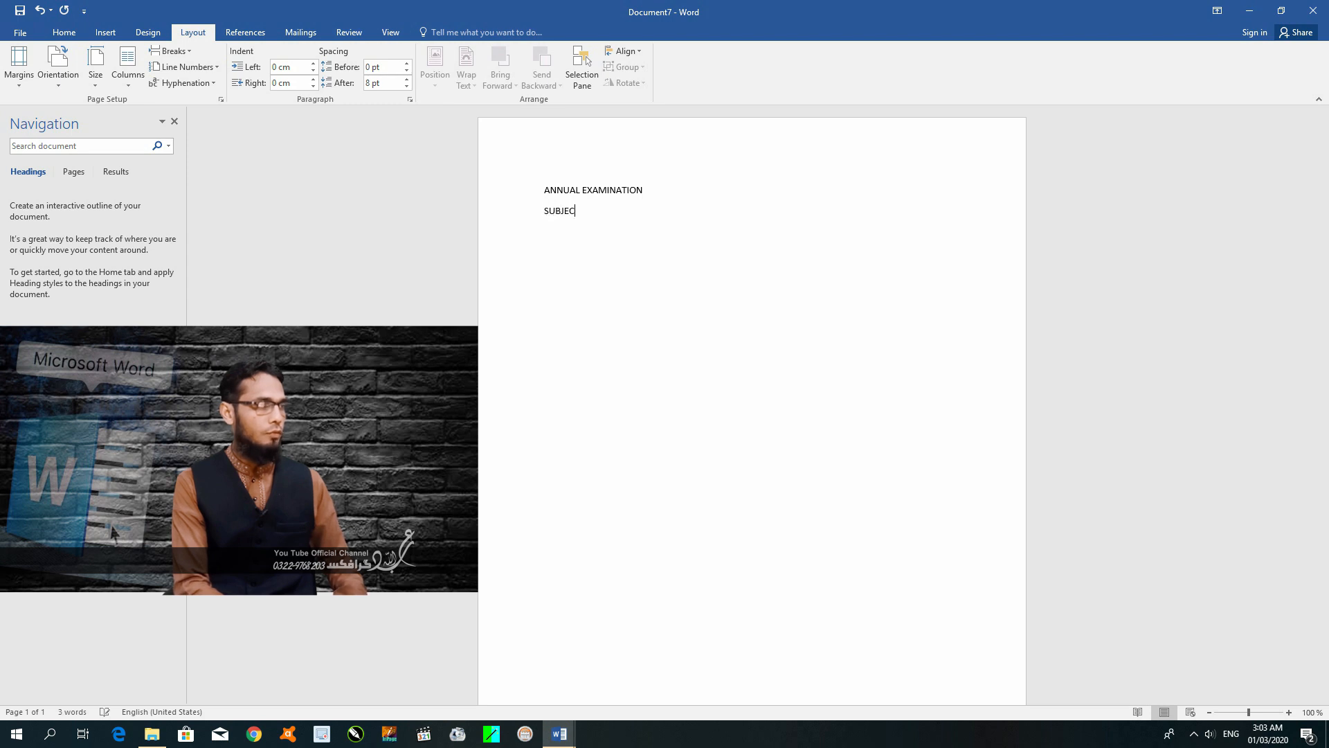
type("T: URDU")
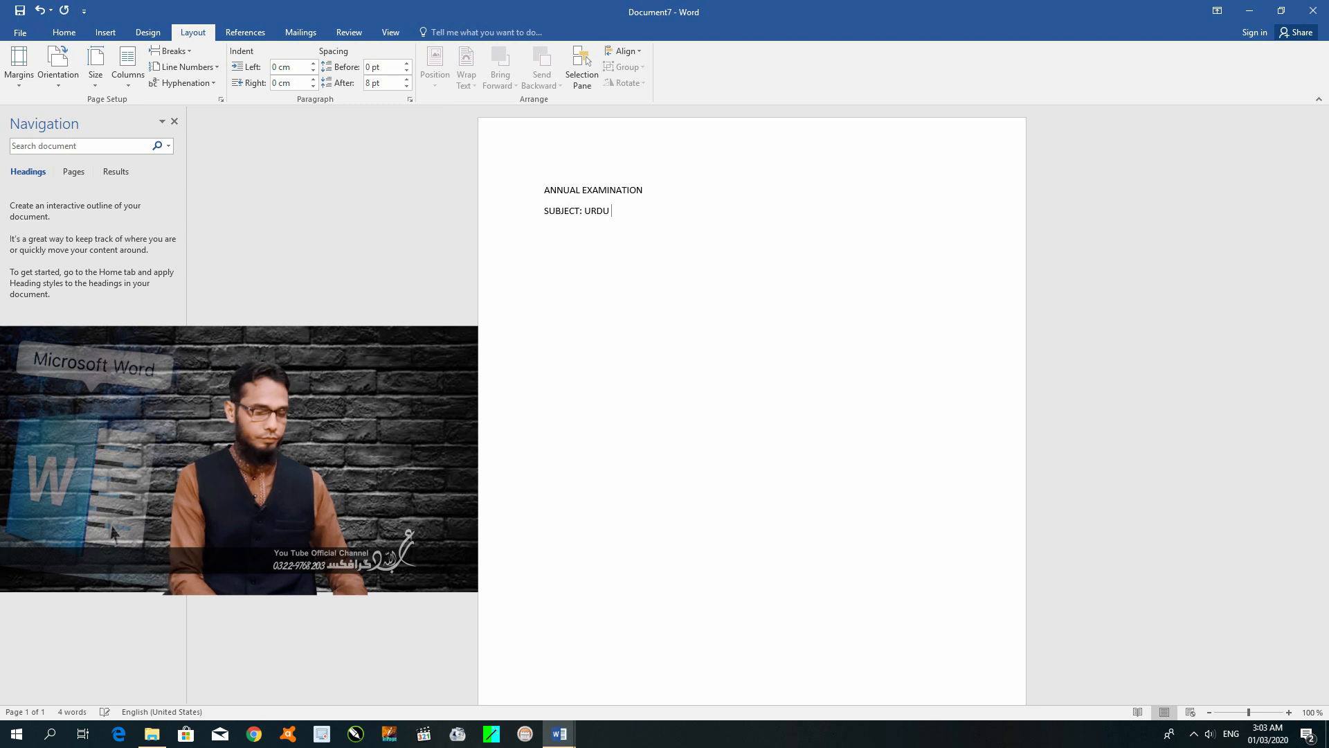
- Insert "GRADE: 5" above the subject line and add "TIME ALLOWED: 2hrs" below it
key("Return")
key("Up")
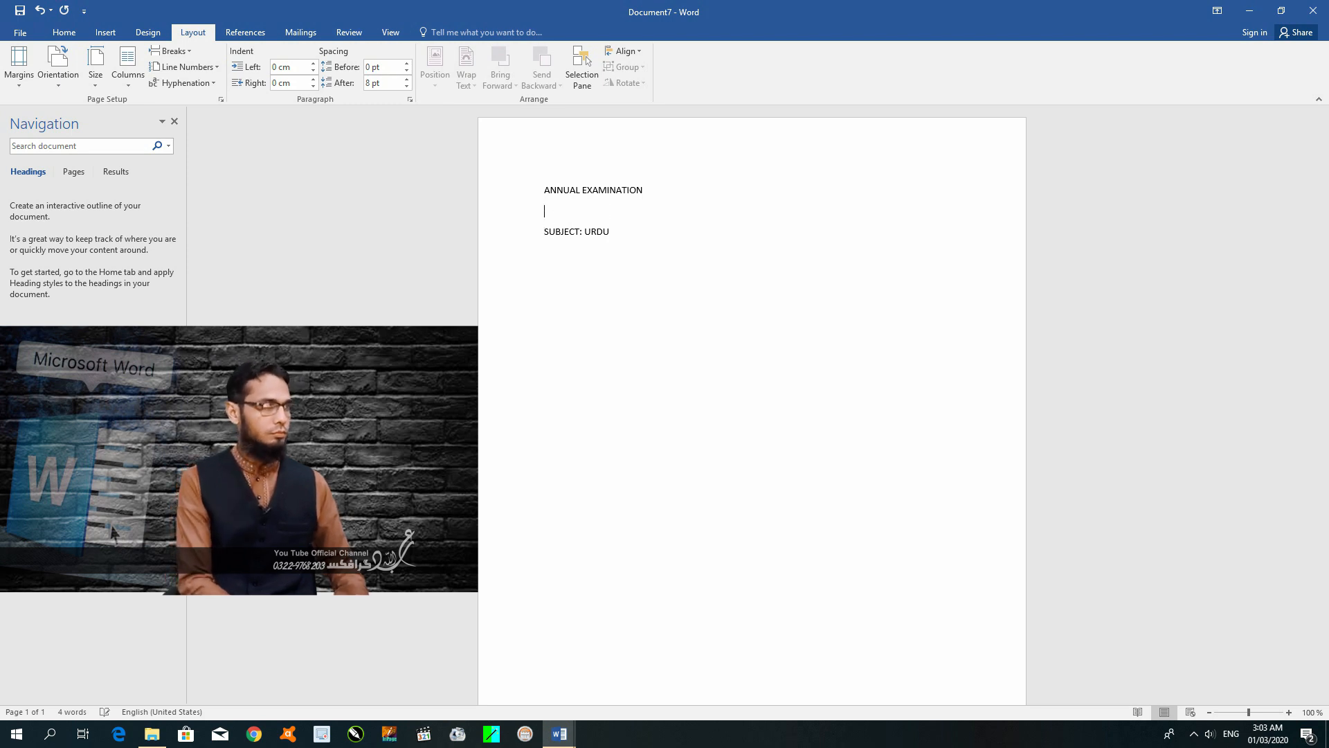
type("GRADE: 5")
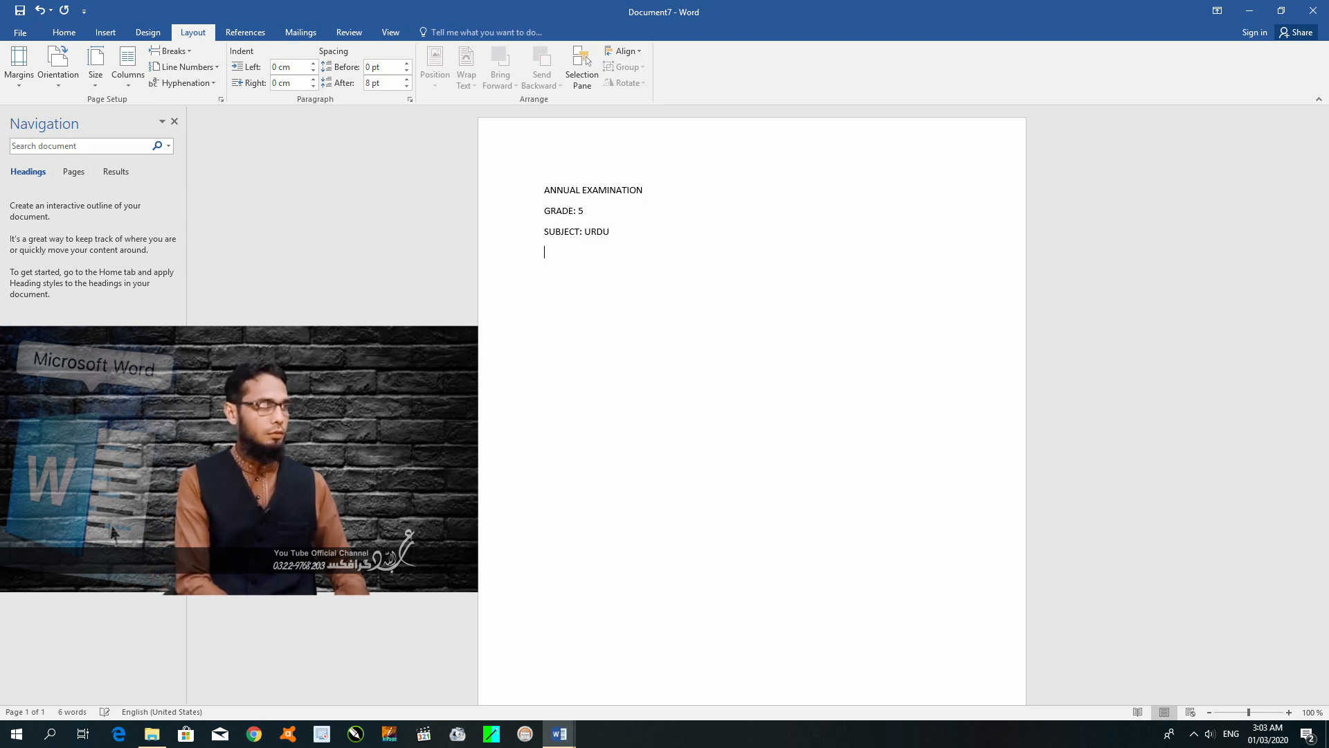
type("IME ALL")
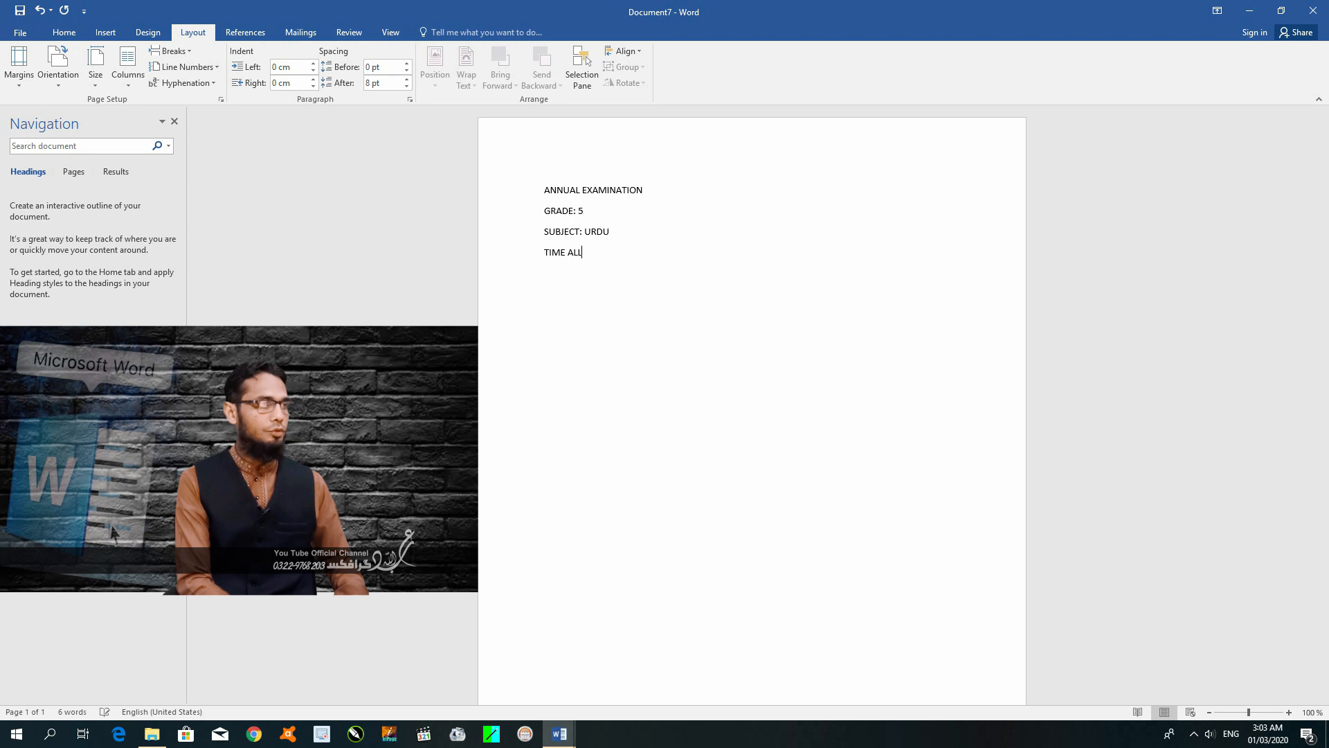
type("OWED:")
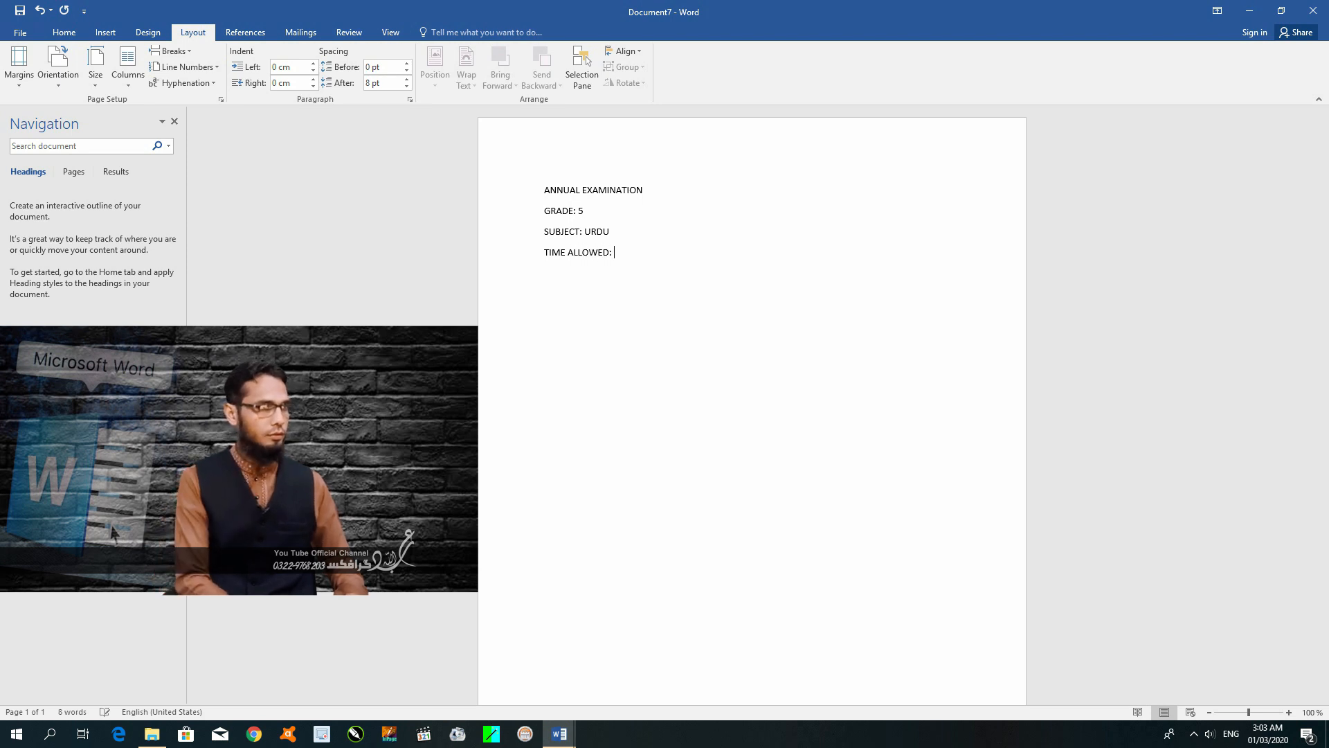
type(" 2hrs")
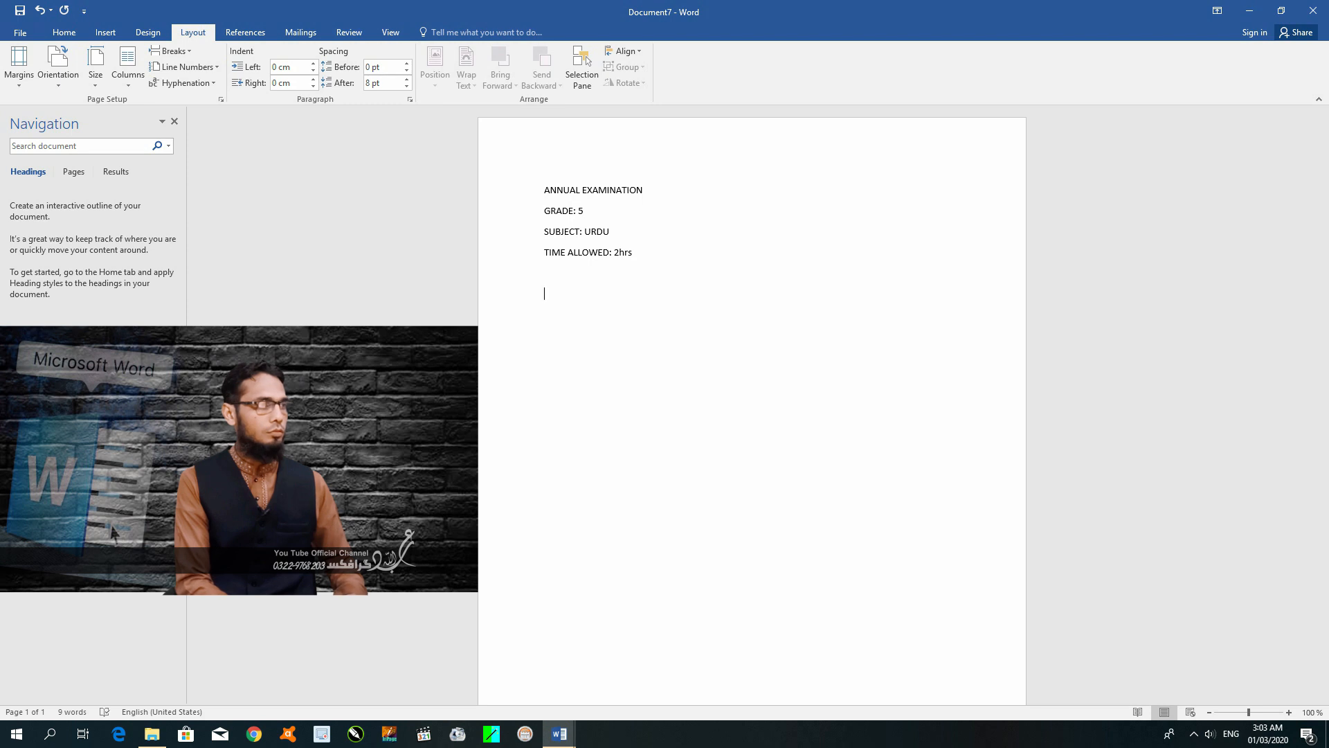
- Leave a blank line below the time allowed and add the heading "FOR STUDENTS ONLY:"
key("Return")
key("Return")
type("fOR S")
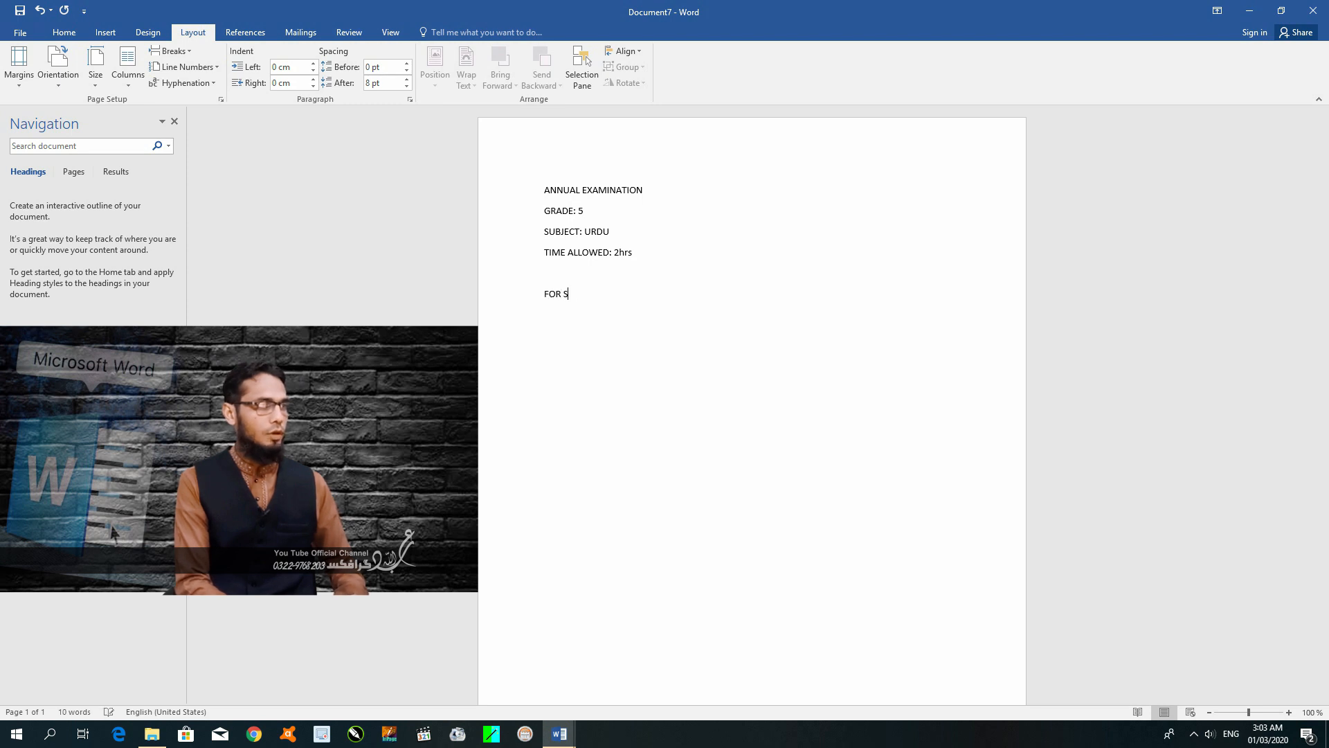
type("TUDENTS ONLY:")
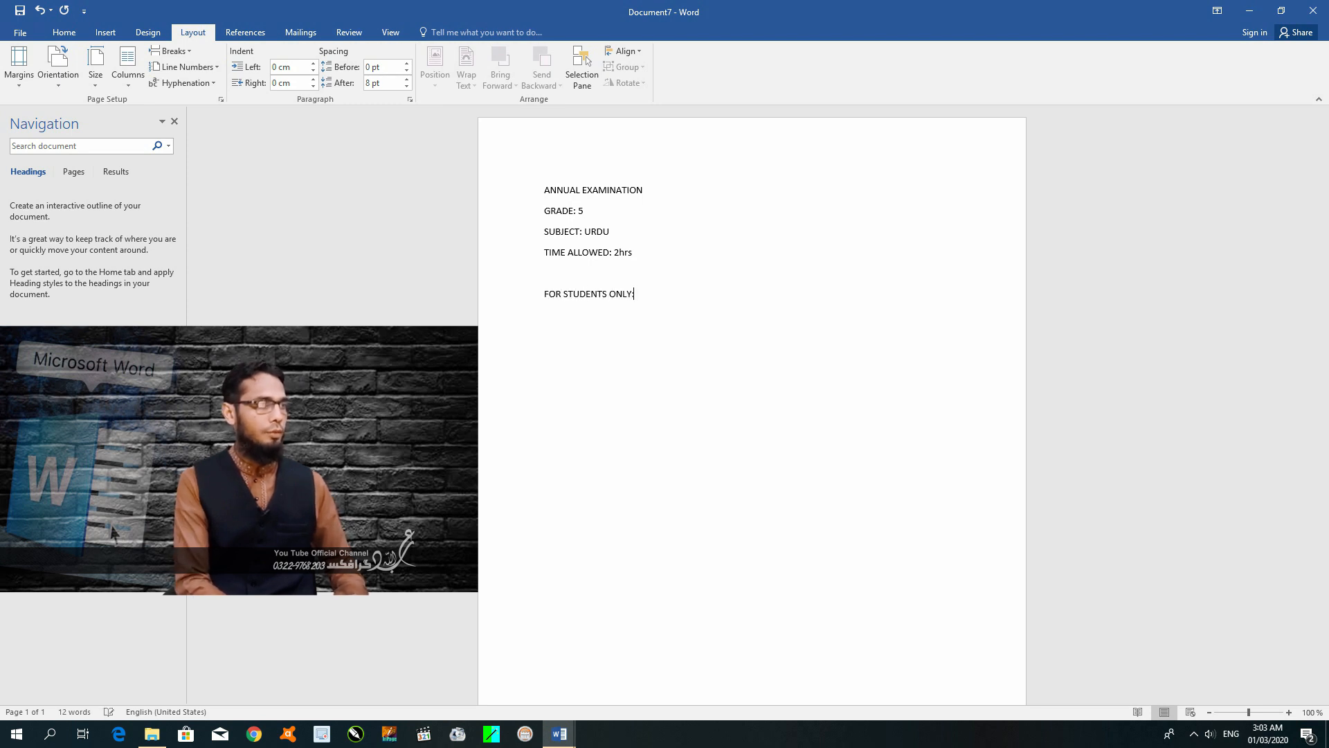
- Add one line under the students heading with spaced labels "NAME :", "SECTION :" and "ROLL NO :"
type("NAME :")
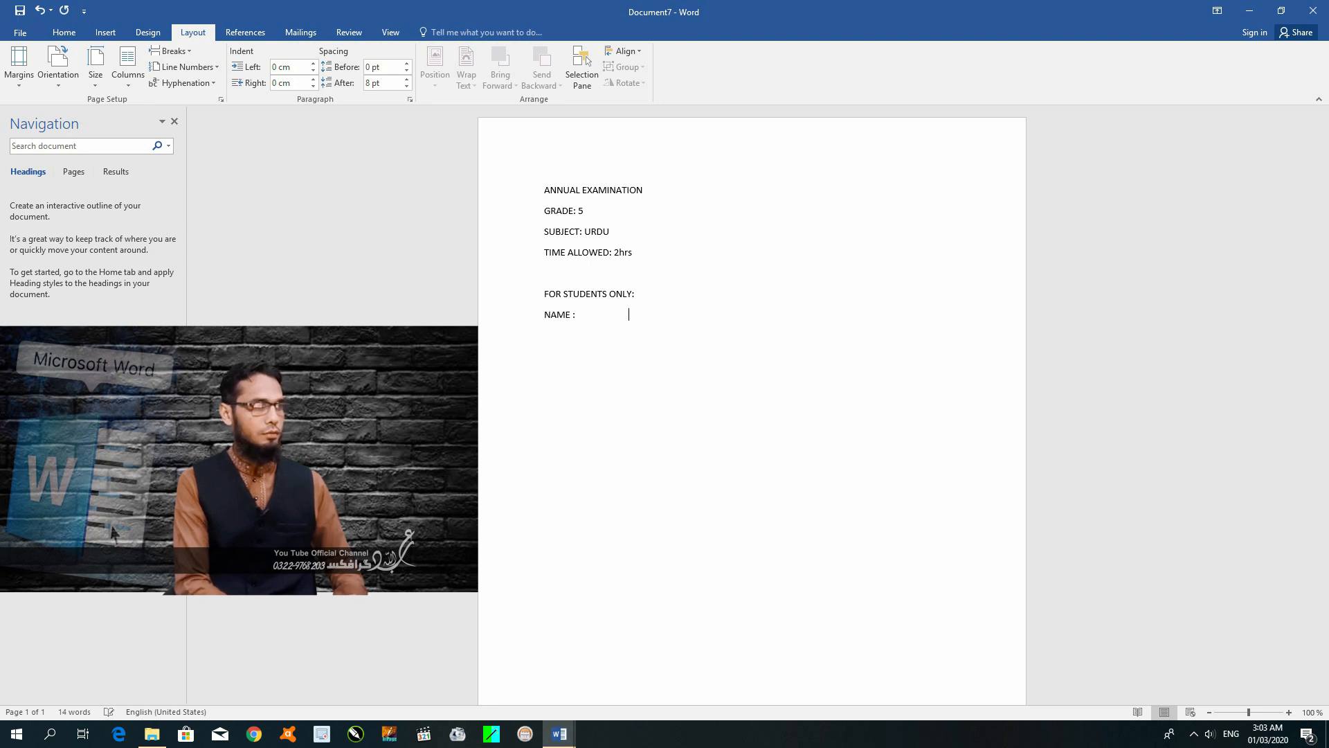
type("              sECTION                  roLL")
key("BackSpace")
key("BackSpace")
key("BackSpace")
key("BackSpace")
type("ROLL NO :")
key("Return")
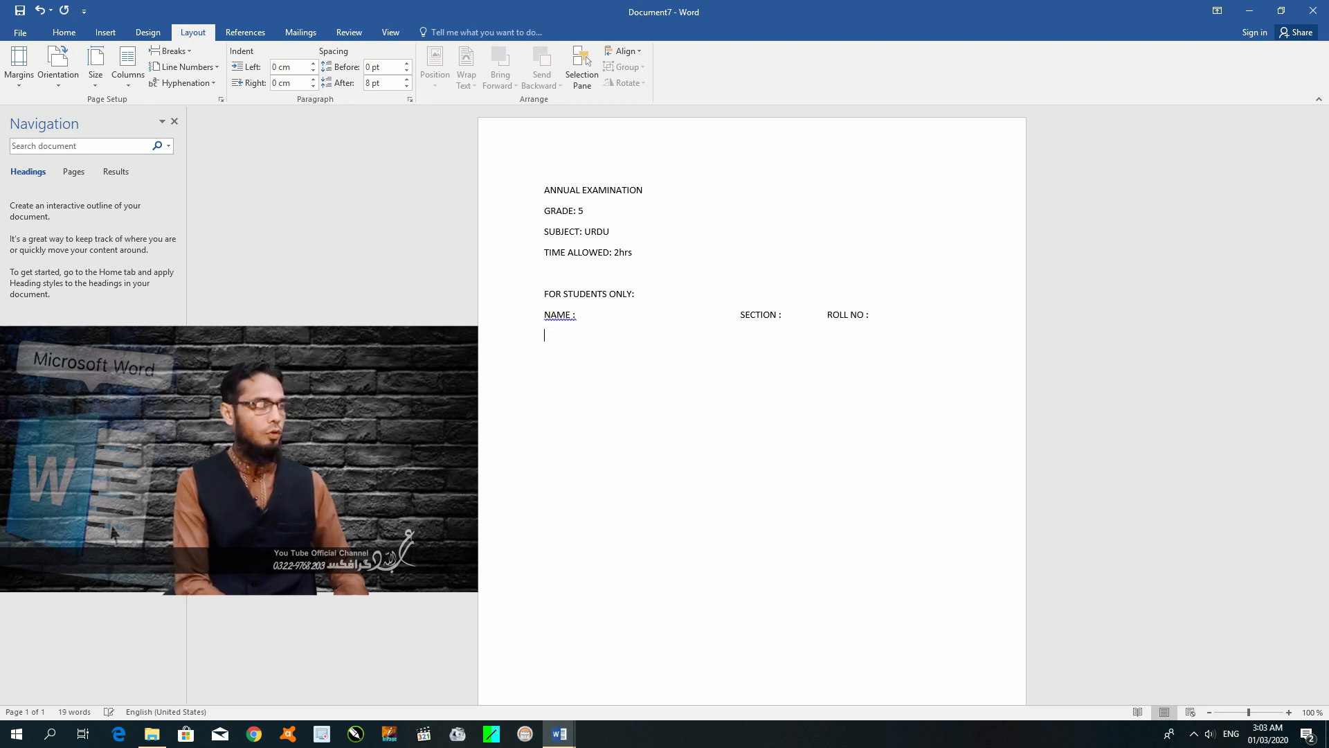
- Add the heading "FOR CHEKER ONLY:" with a line of spaced labels "TOTAL MARKS:", "OBTAINED MARKS:" and "GRADE:" below it
type("FOR CHEKER ONLY")
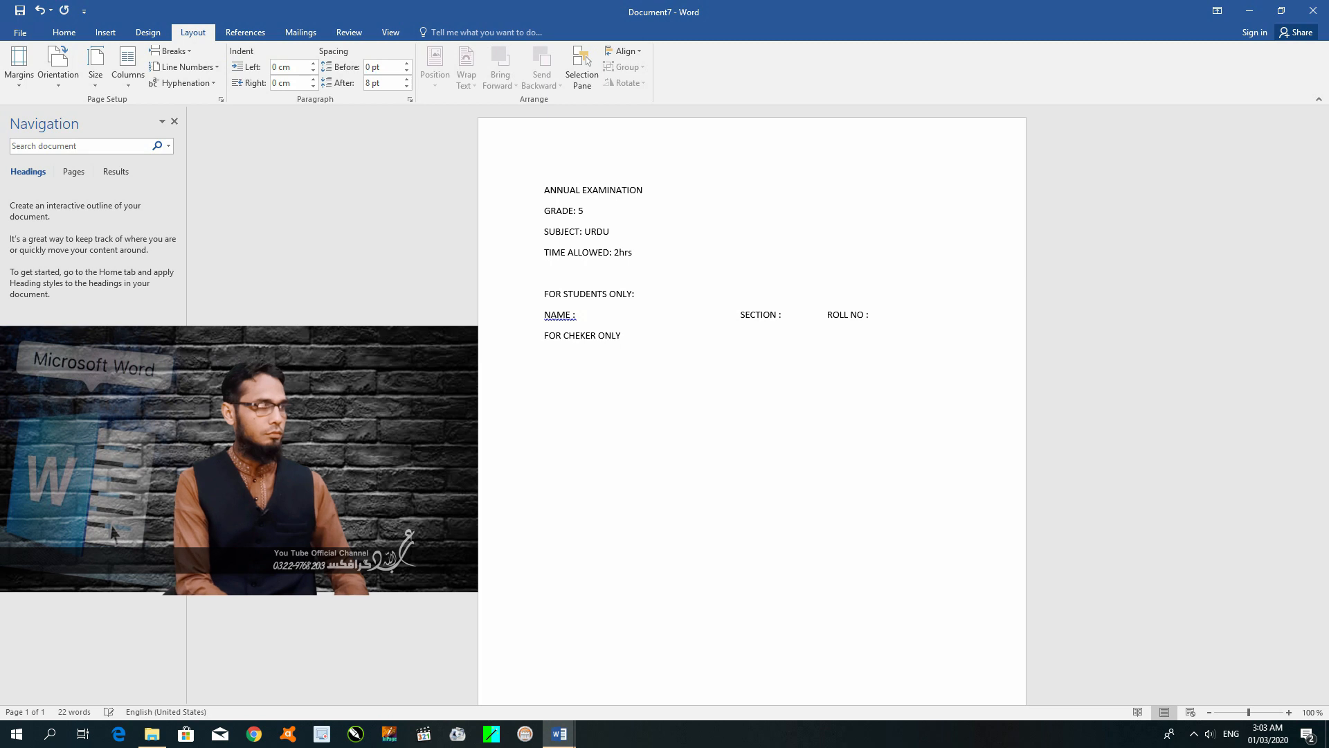
type(":")
key("Return")
type("TOTAL MARK")
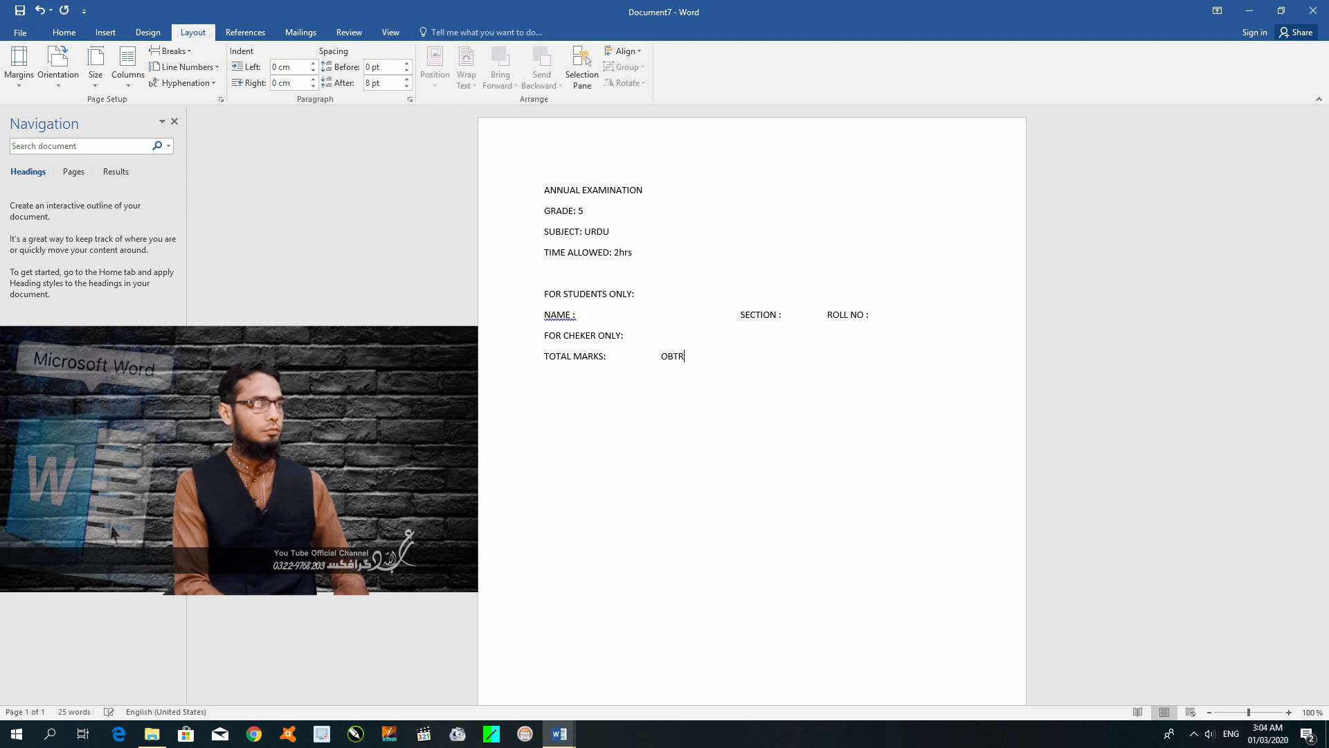
type("ED MARKS")
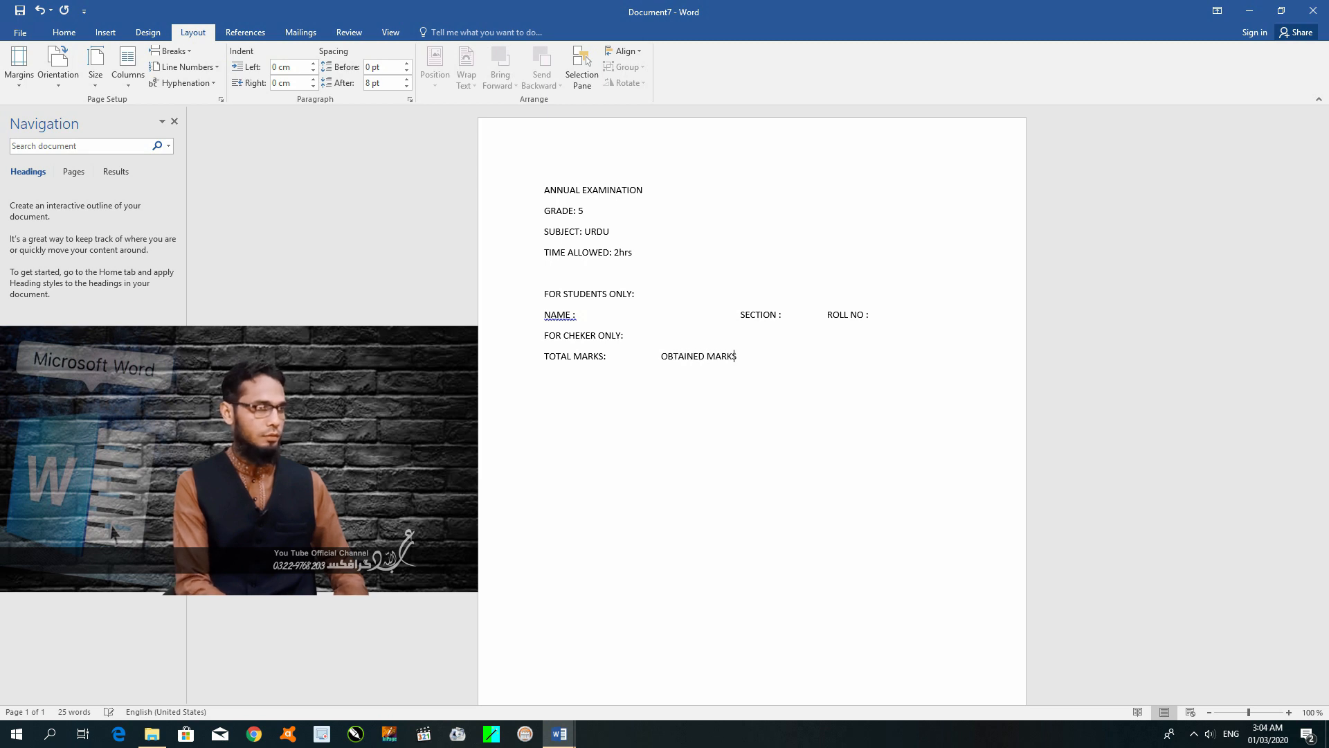
type(":")
key("Tab")
type("GRADE:")
key("Return")
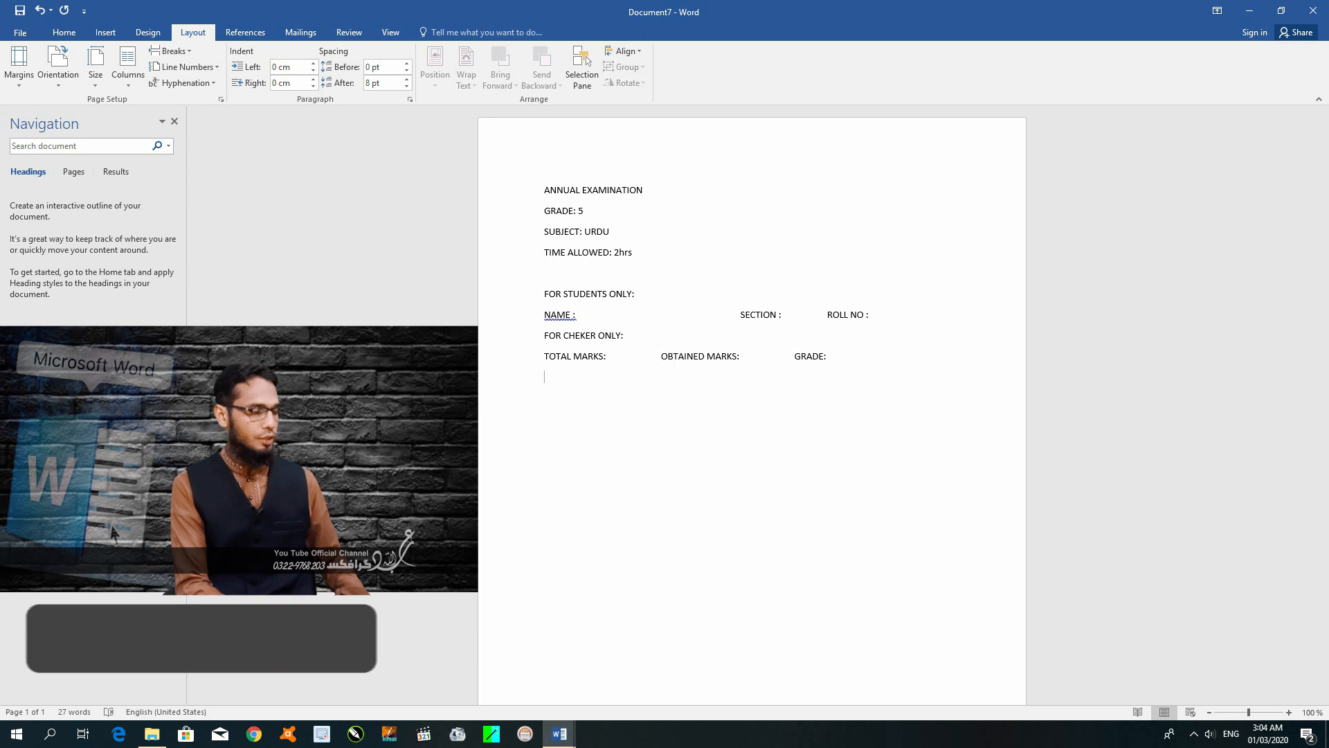
- Switch the keyboard language to Urdu and right-align the empty line below the marks labels
key("shift+alt")
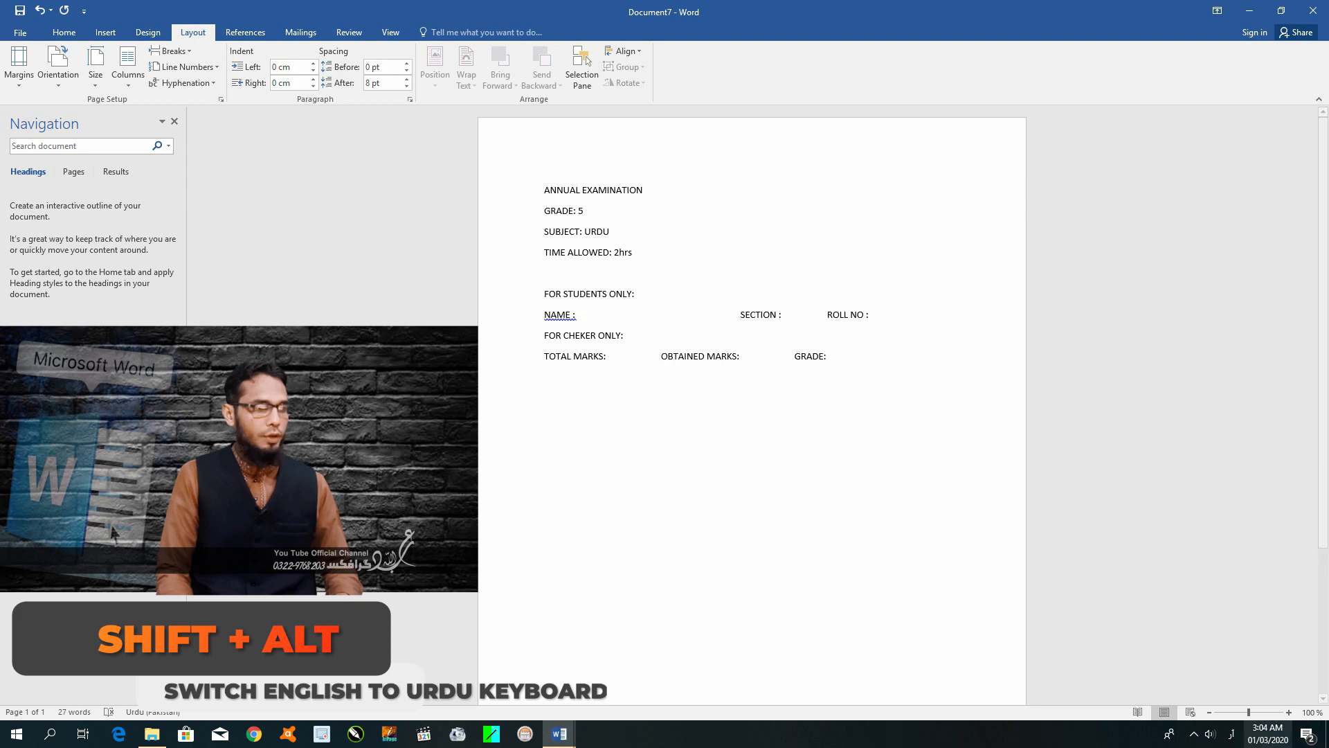
key("super+space")
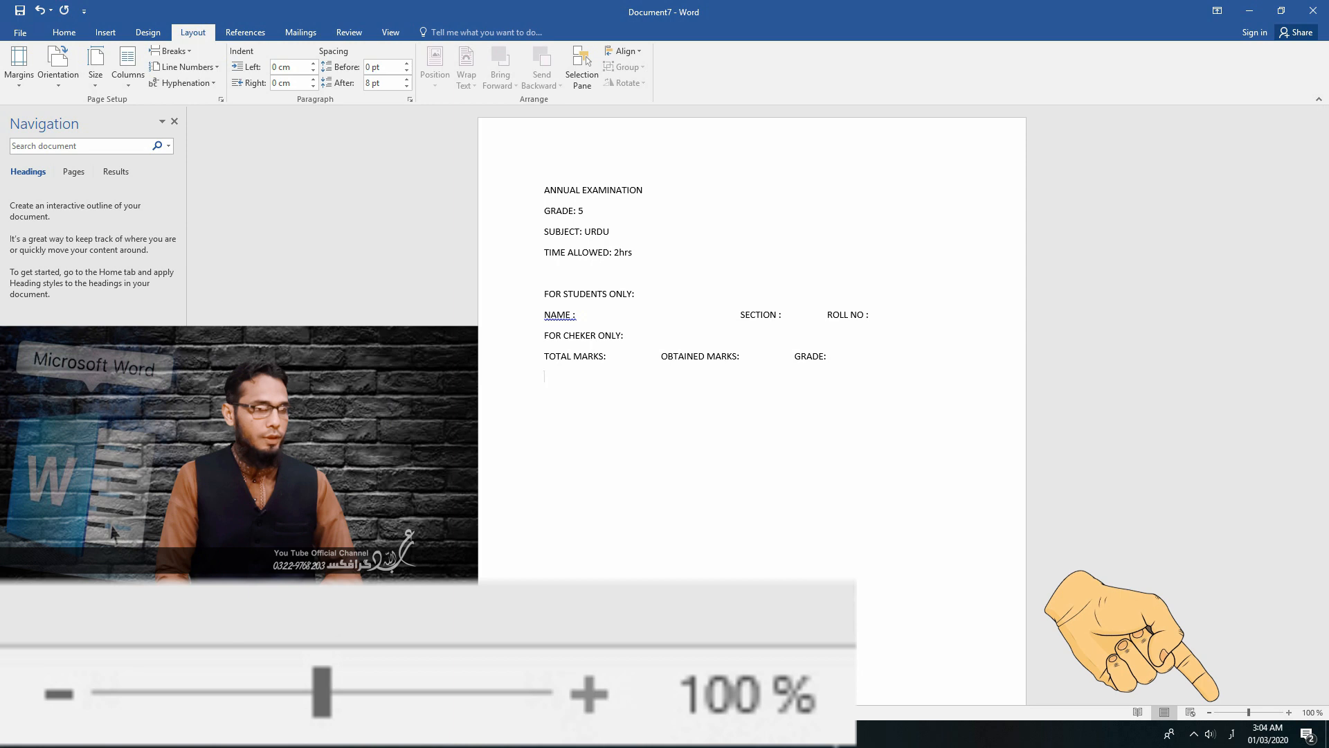
left_click(1289, 712)
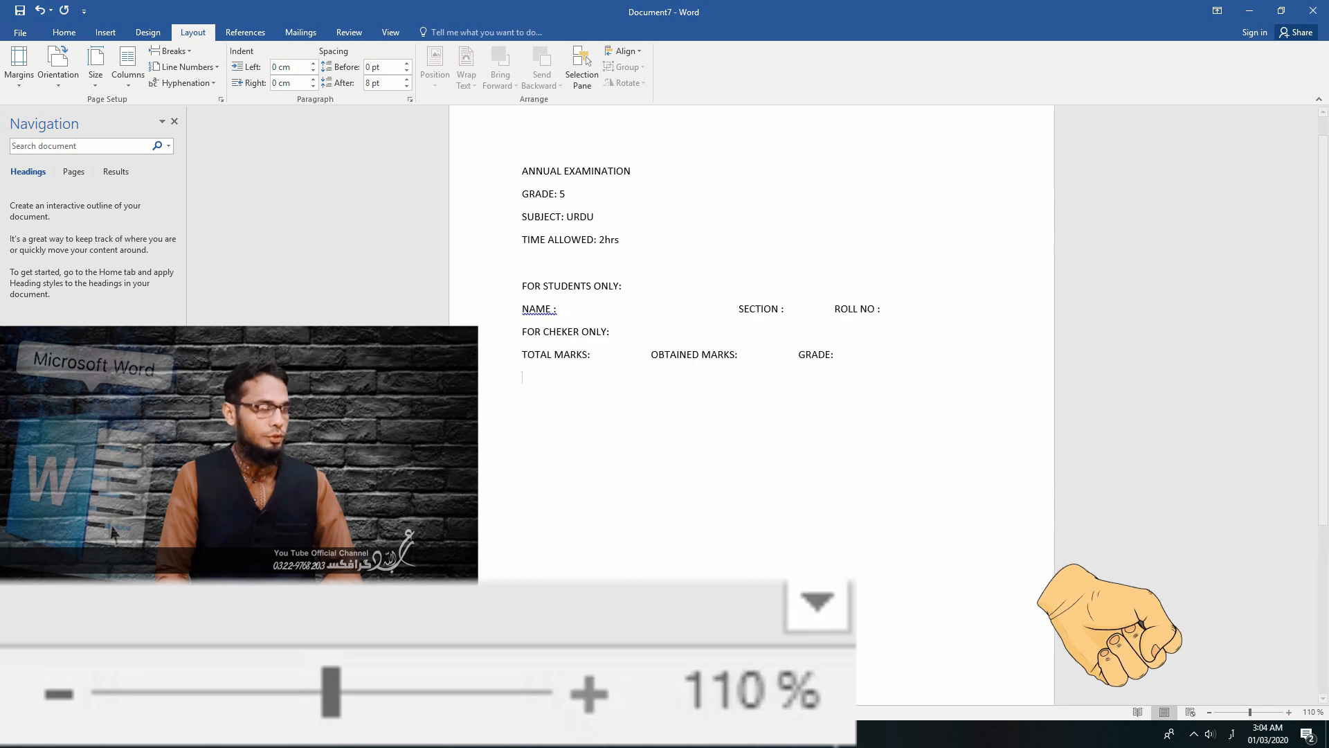
left_click(1289, 712)
left_click(1289, 712)
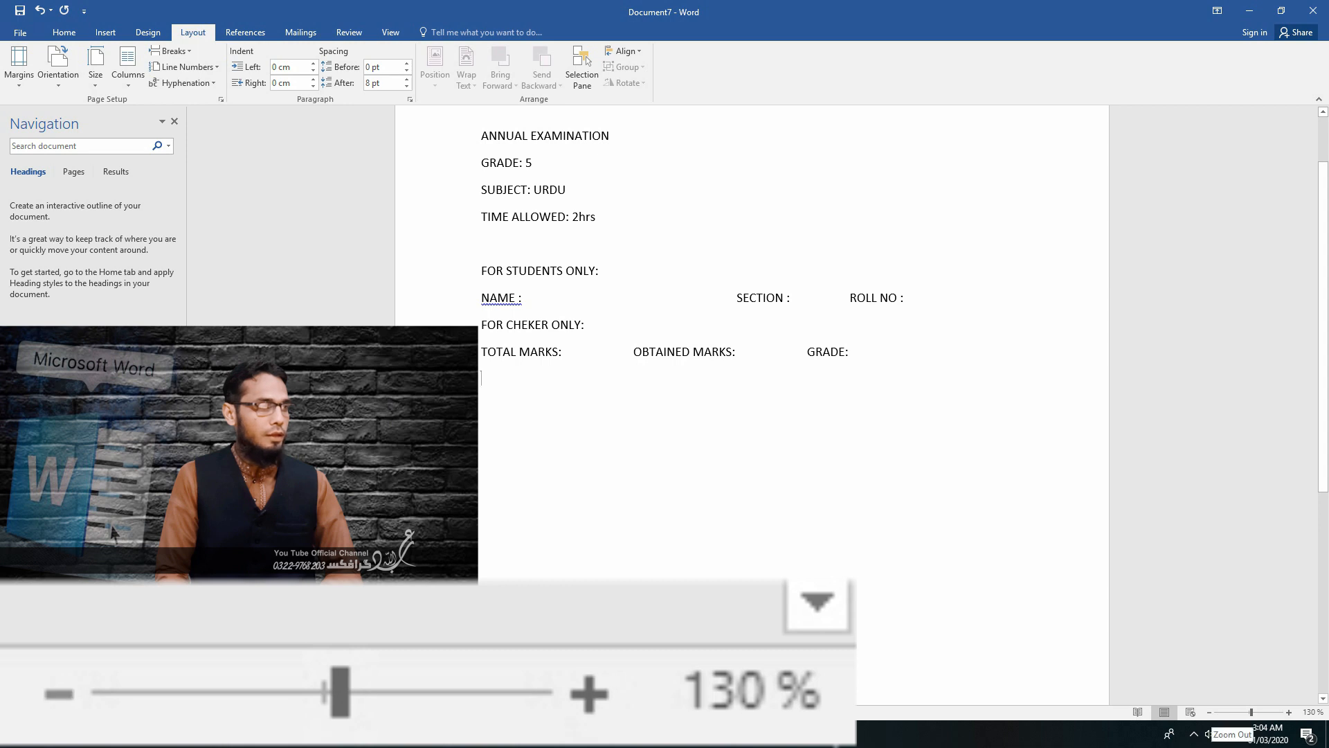
left_click(1210, 713)
left_click(1209, 713)
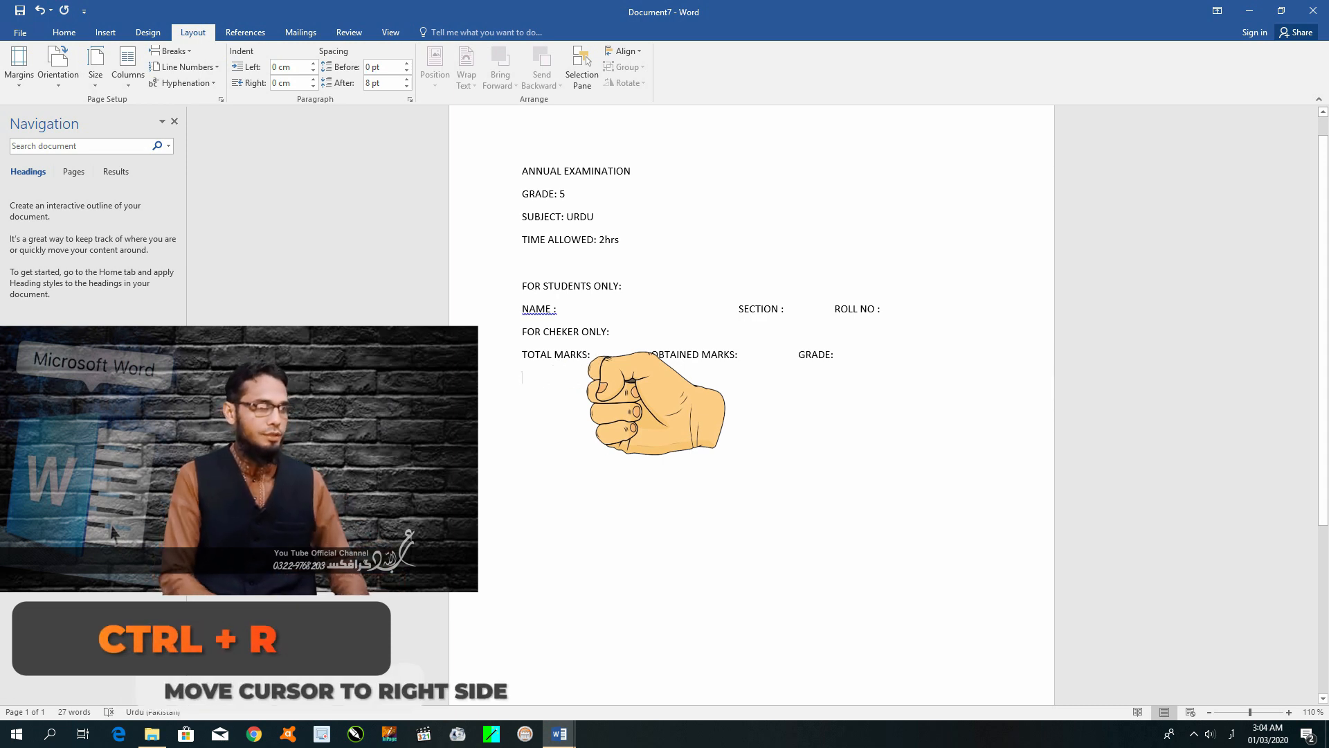
key("ctrl+r")
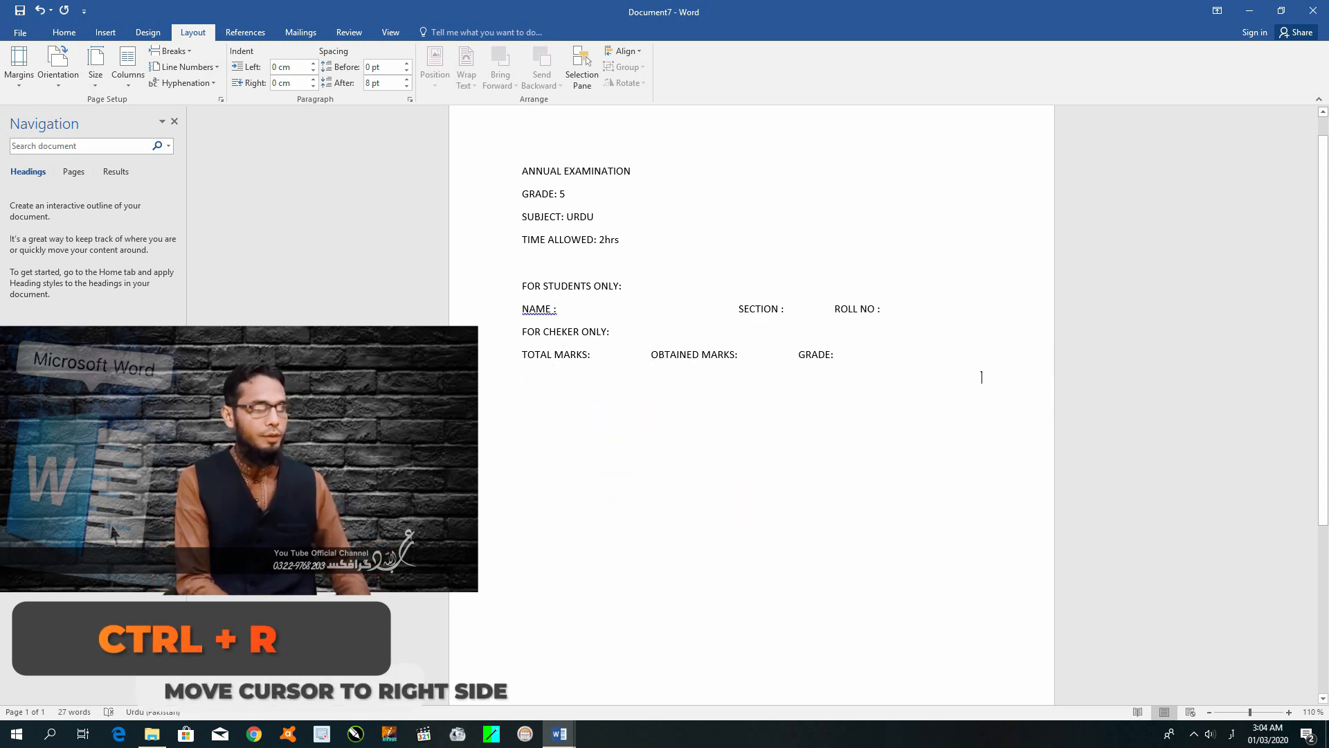
- Enter the Urdu question label "سوال نمبر ۱:" on the right-aligned line and select the whole label
type("سوال نم")
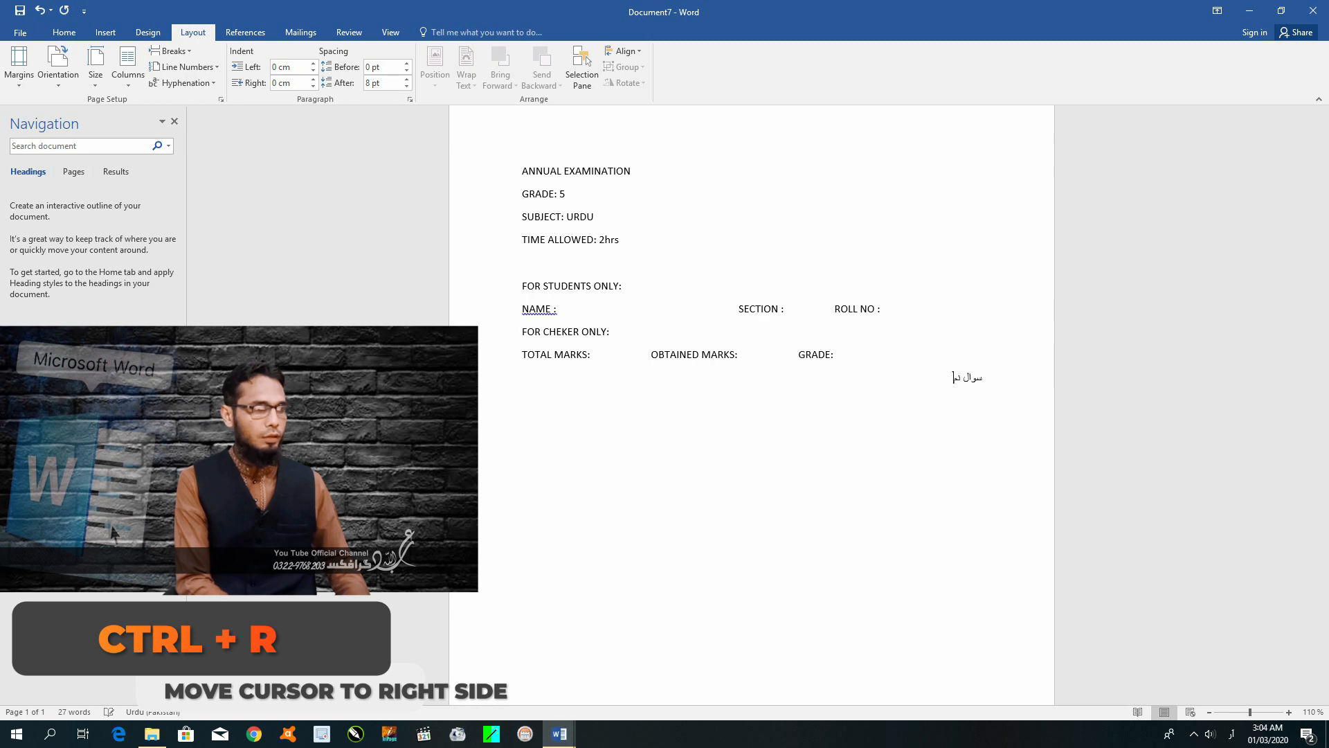
type("بر")
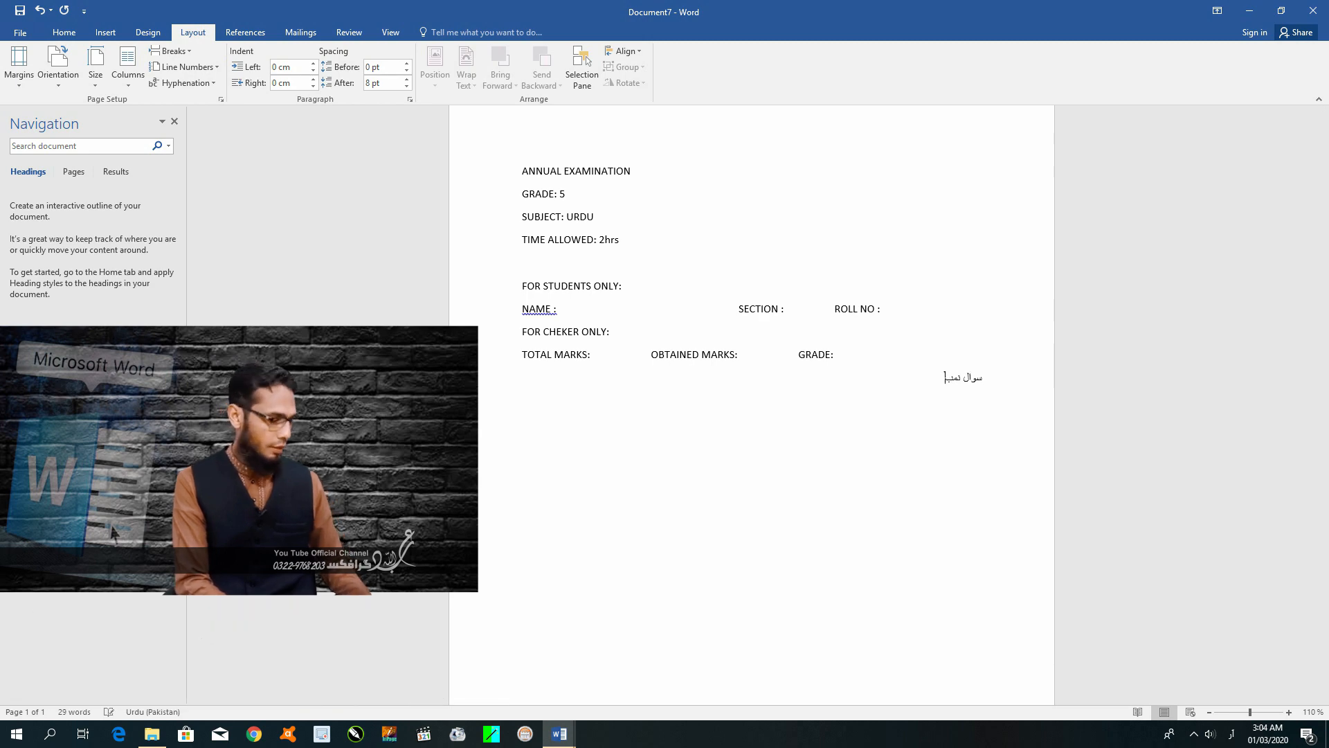
type(" ۱")
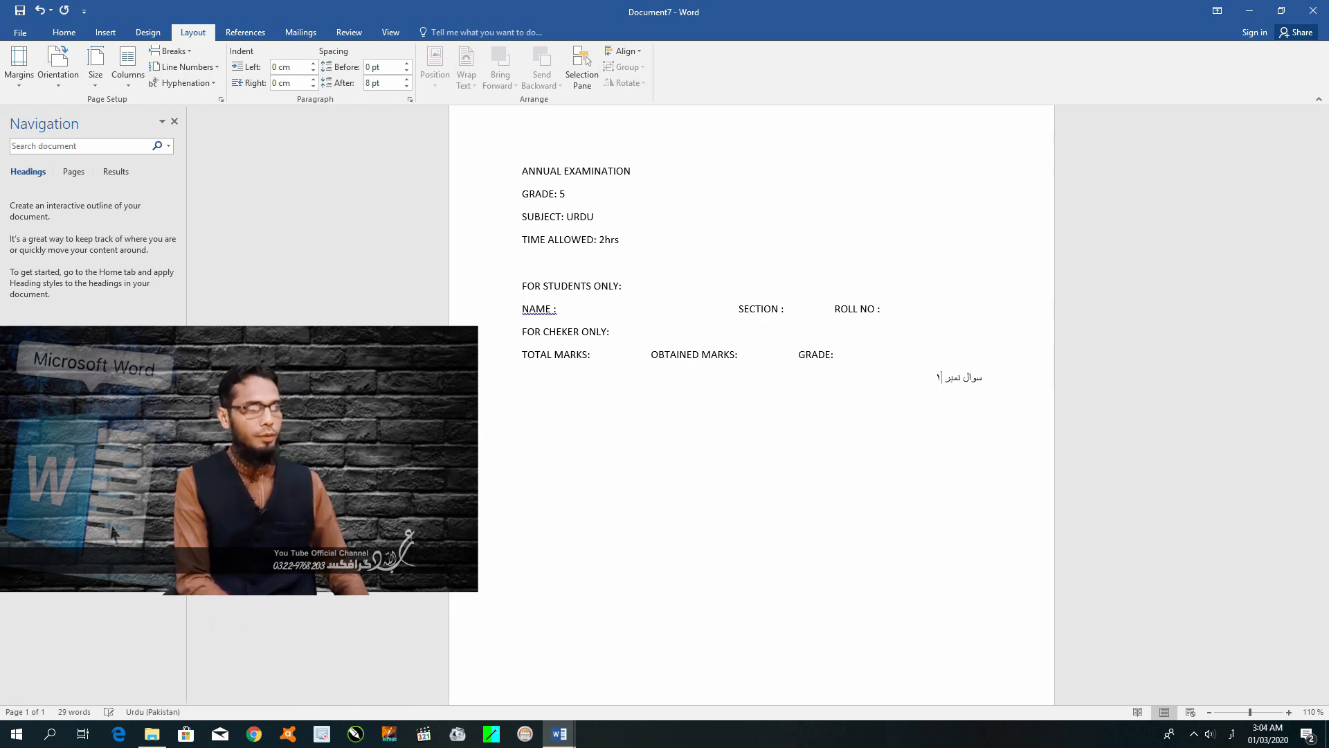
type(":")
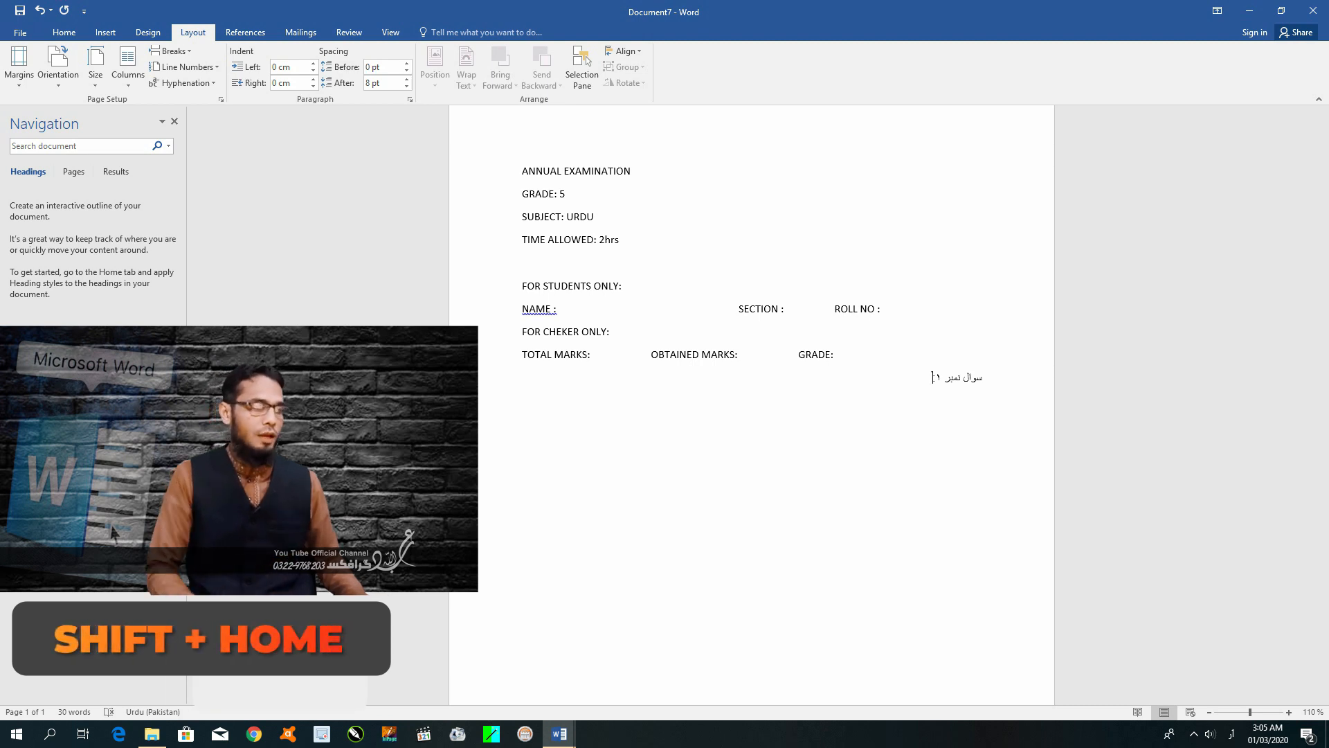
key("shift+Home")
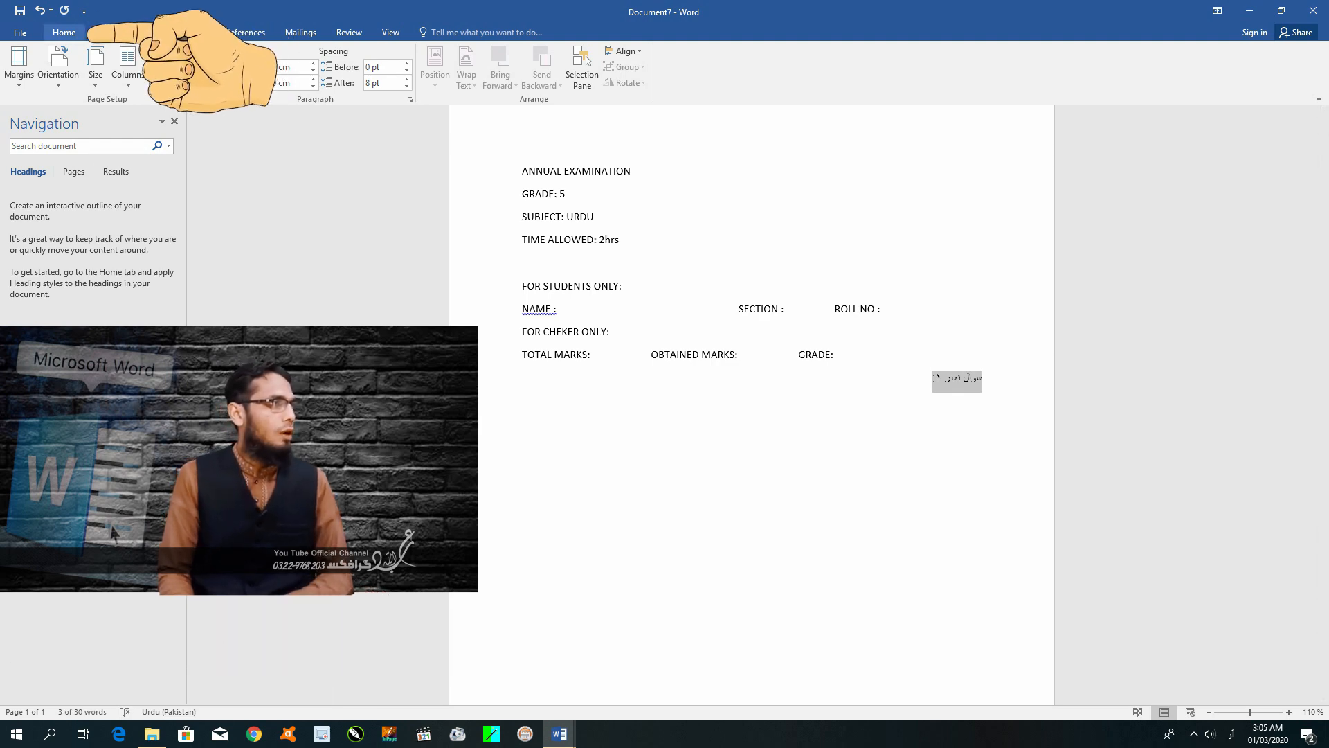
- Format the selected Urdu question label in the Jameel Noori Nastaleeq font, bold, at size 14
left_click(64, 33)
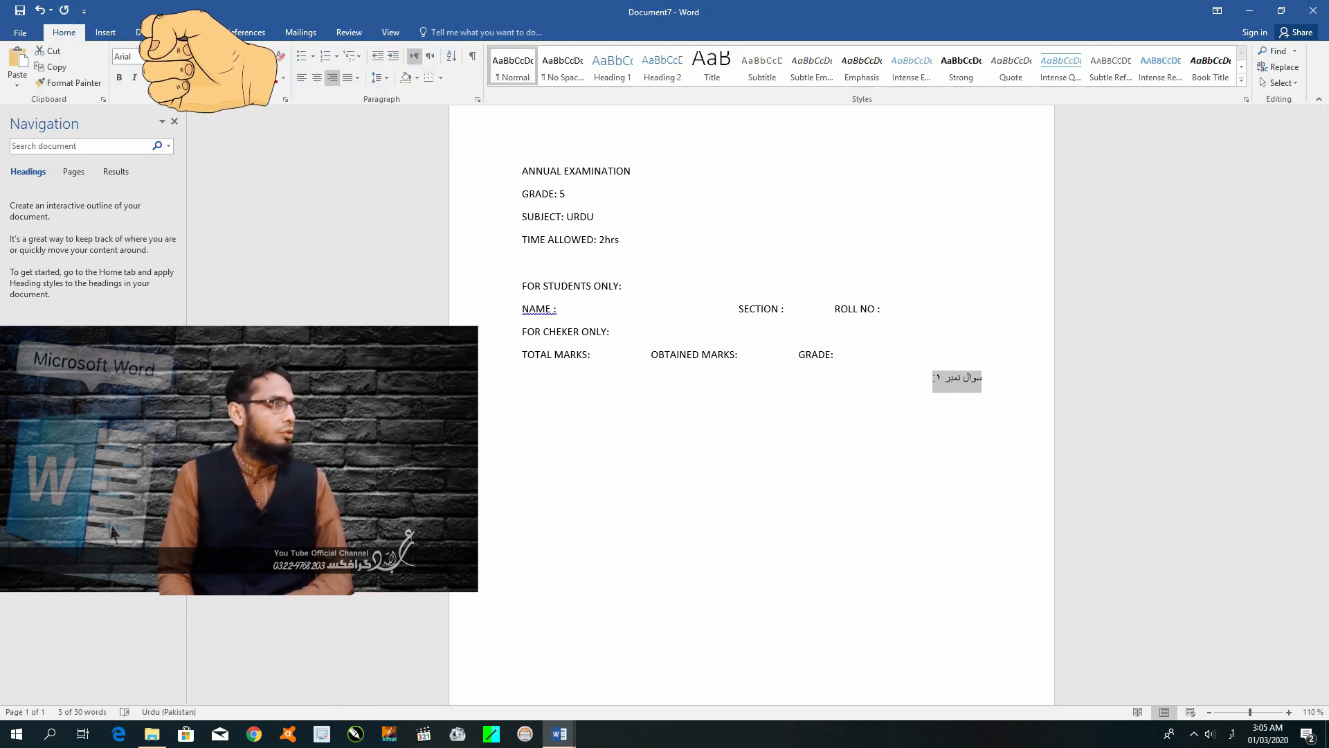
left_click(172, 56)
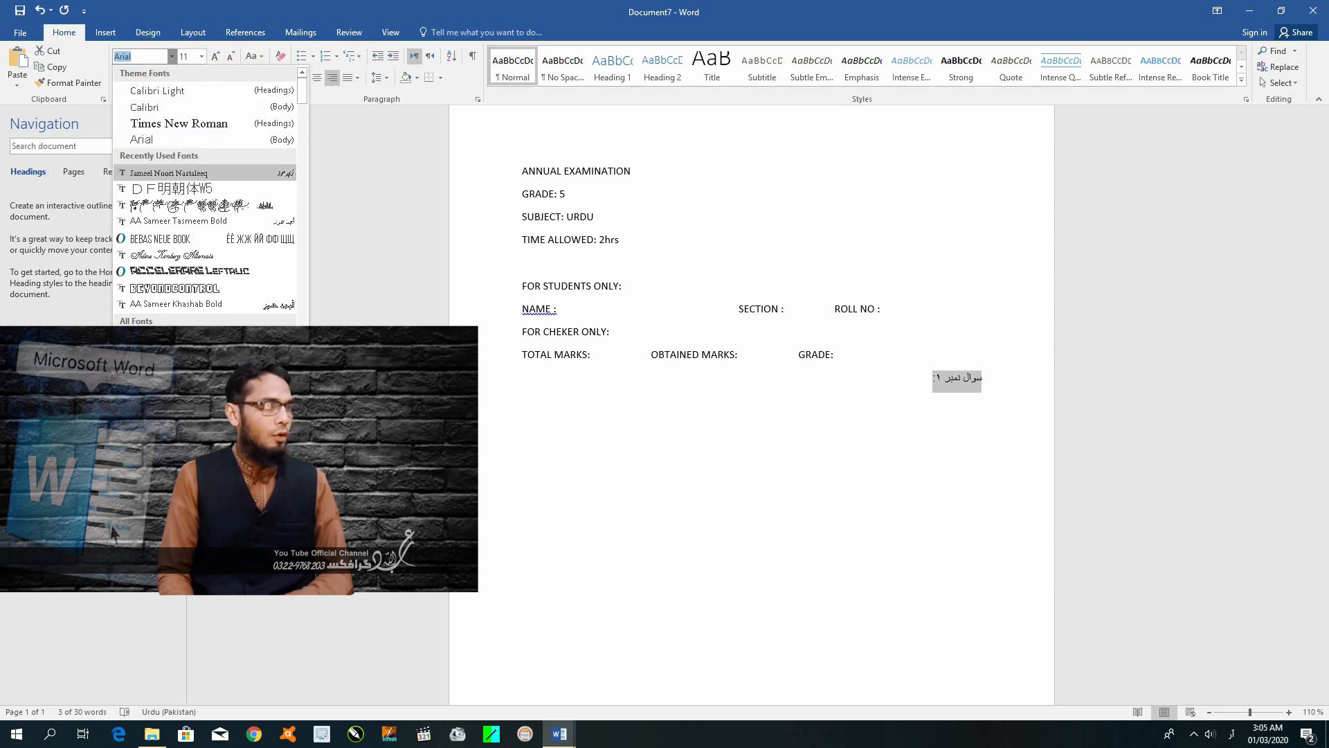
left_click(169, 173)
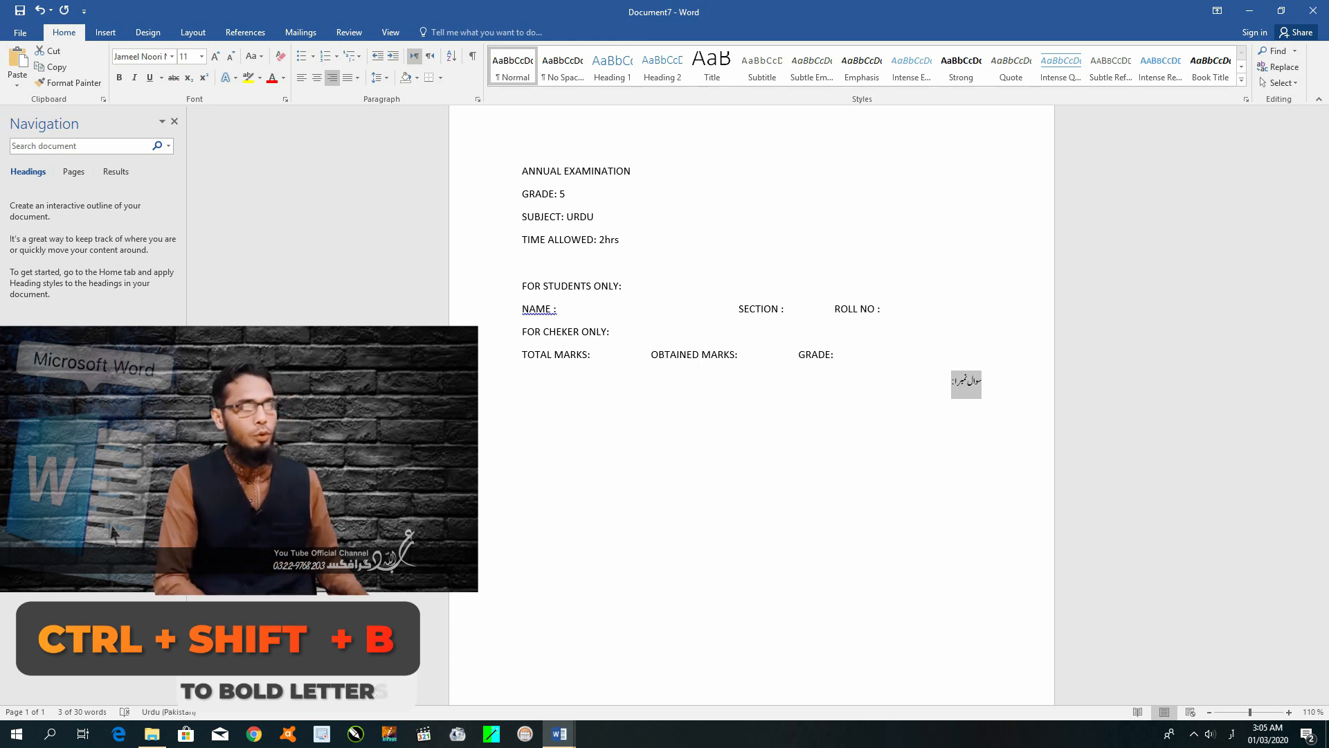
key("ctrl+shift+b")
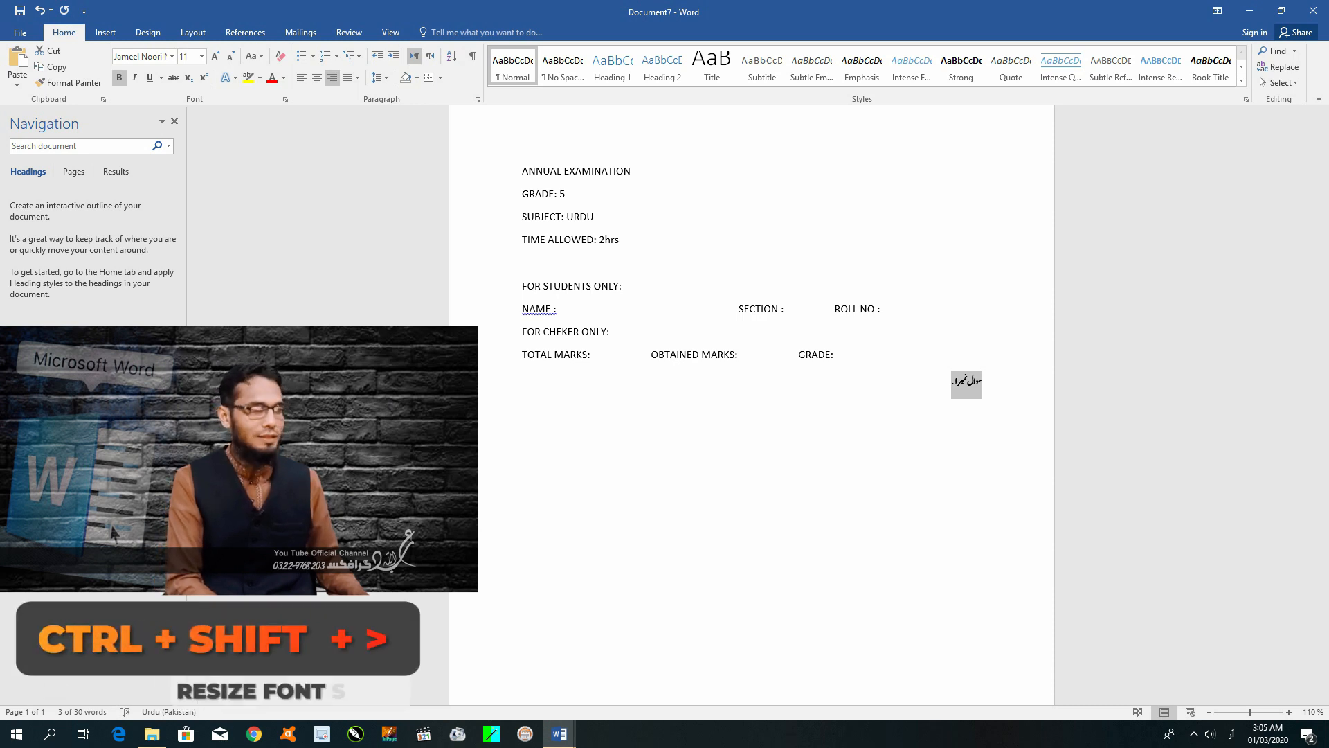
key("ctrl+shift+greater")
key("ctrl+shift+greater")
key("ctrl+shift+greater")
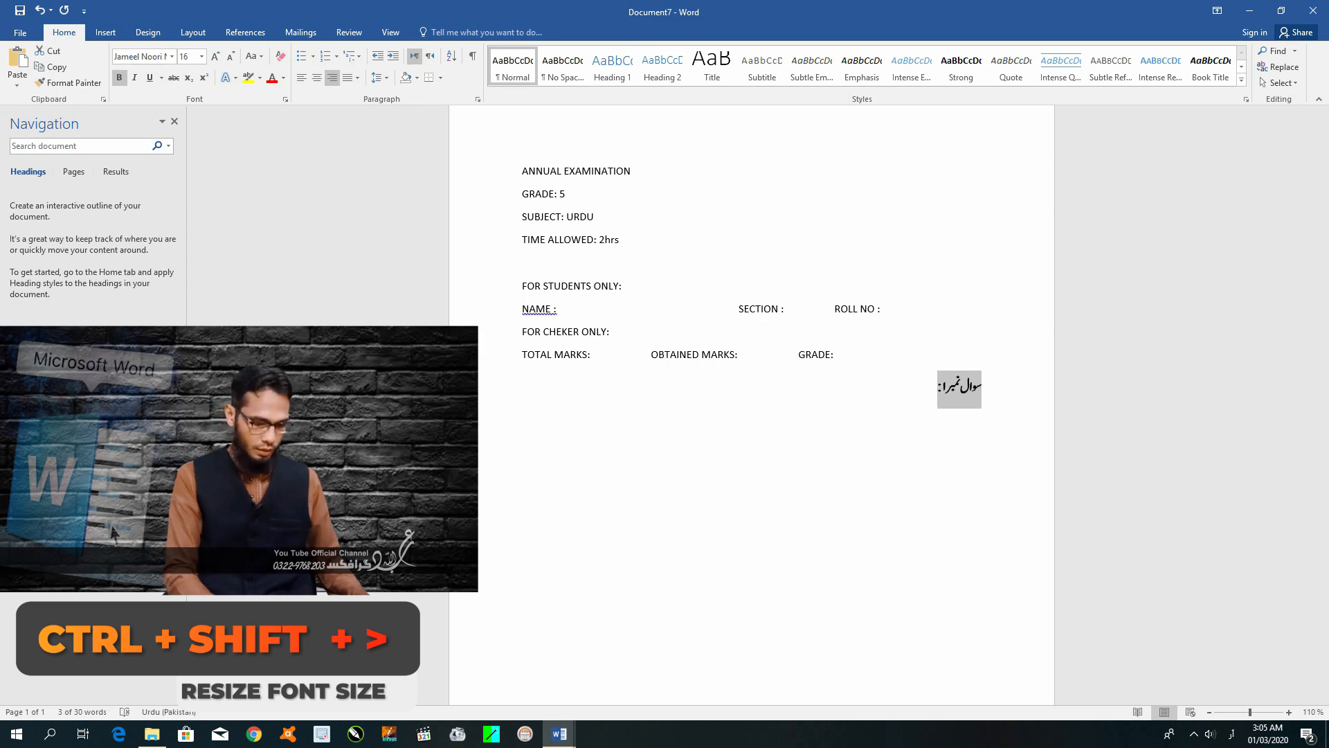
key("ctrl+shift+less")
key("Right")
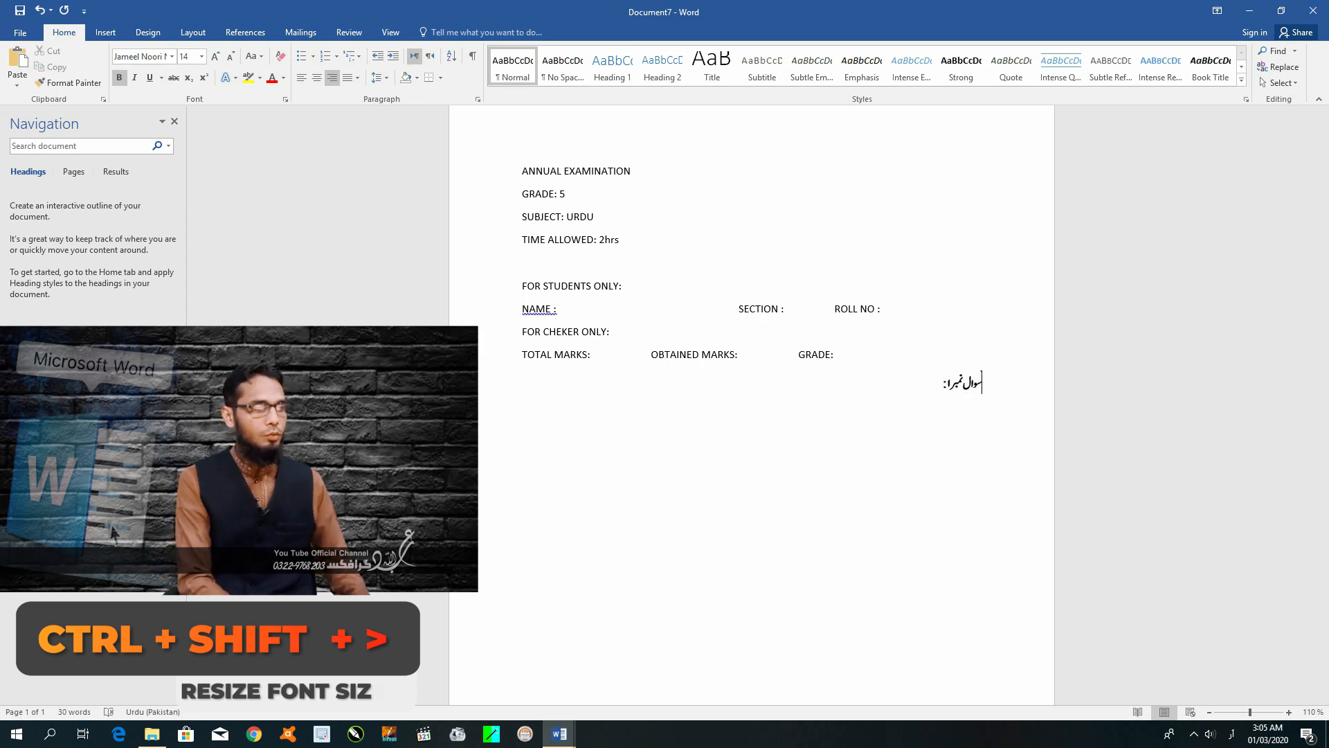
- Complete the question line after its label with the instruction "درج ذیل سوالات کے جوابات تحریر کریں؟"
key("End")
type("درج")
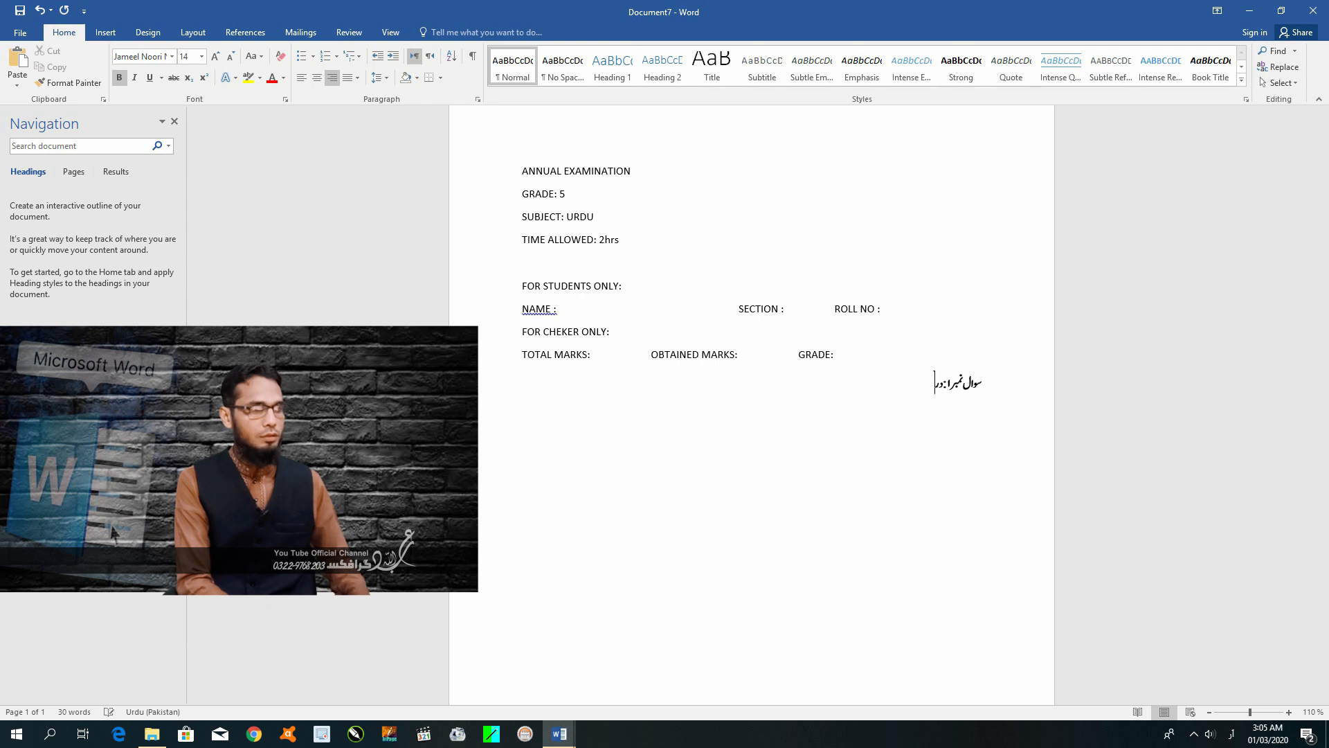
type("سو")
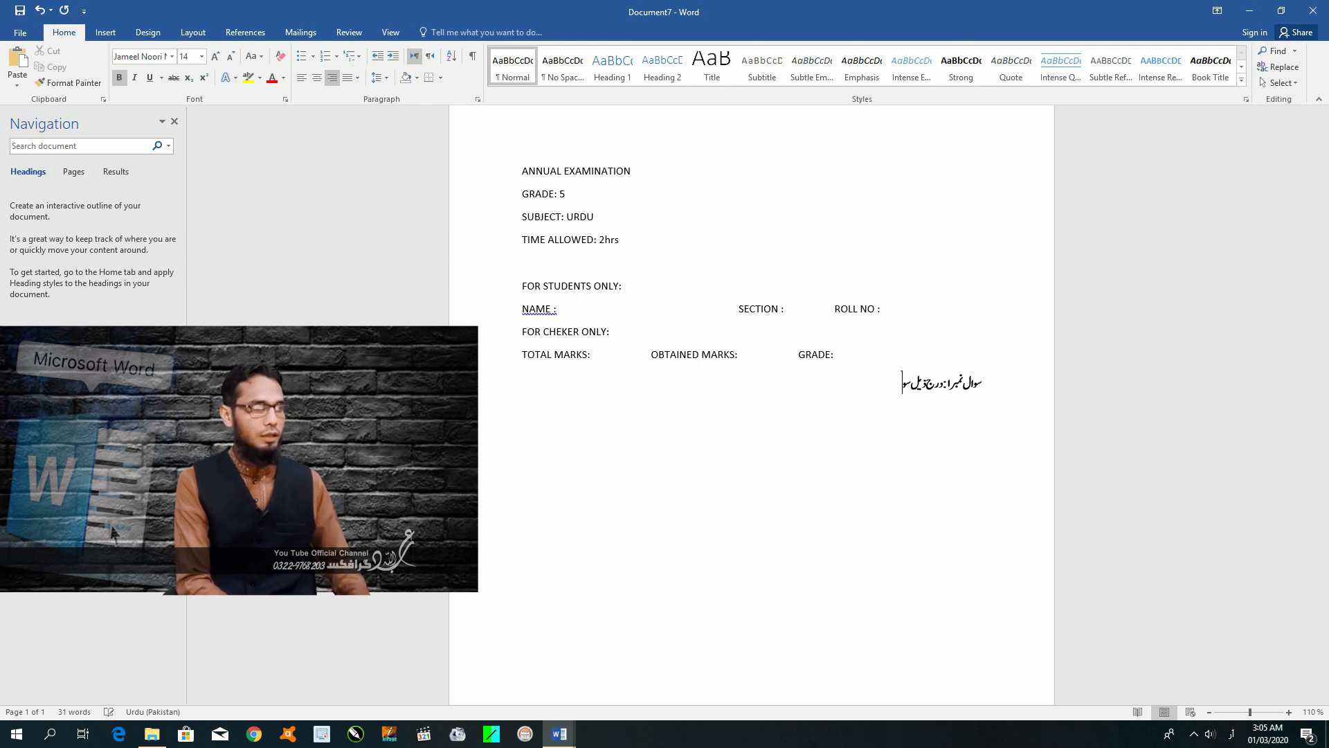
type("الات کے جوابات")
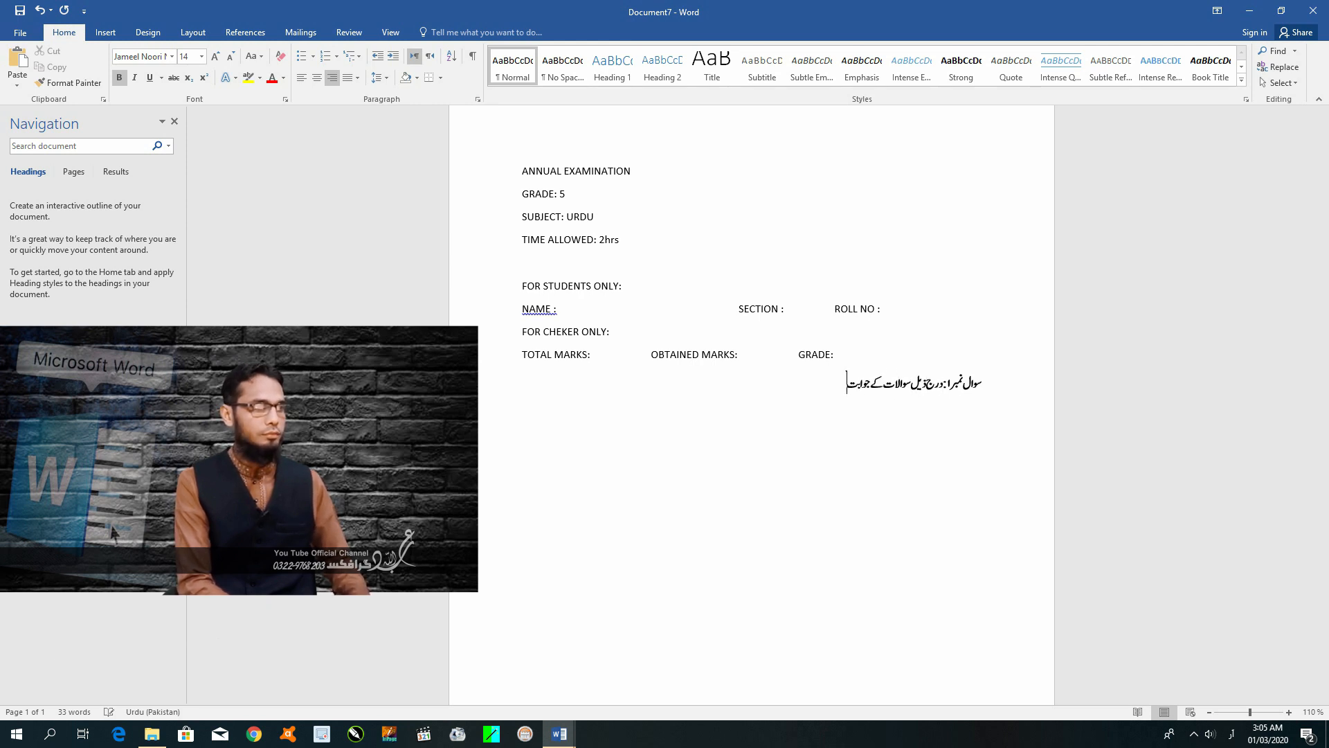
key("BackSpace")
key("BackSpace")
type("بات ت")
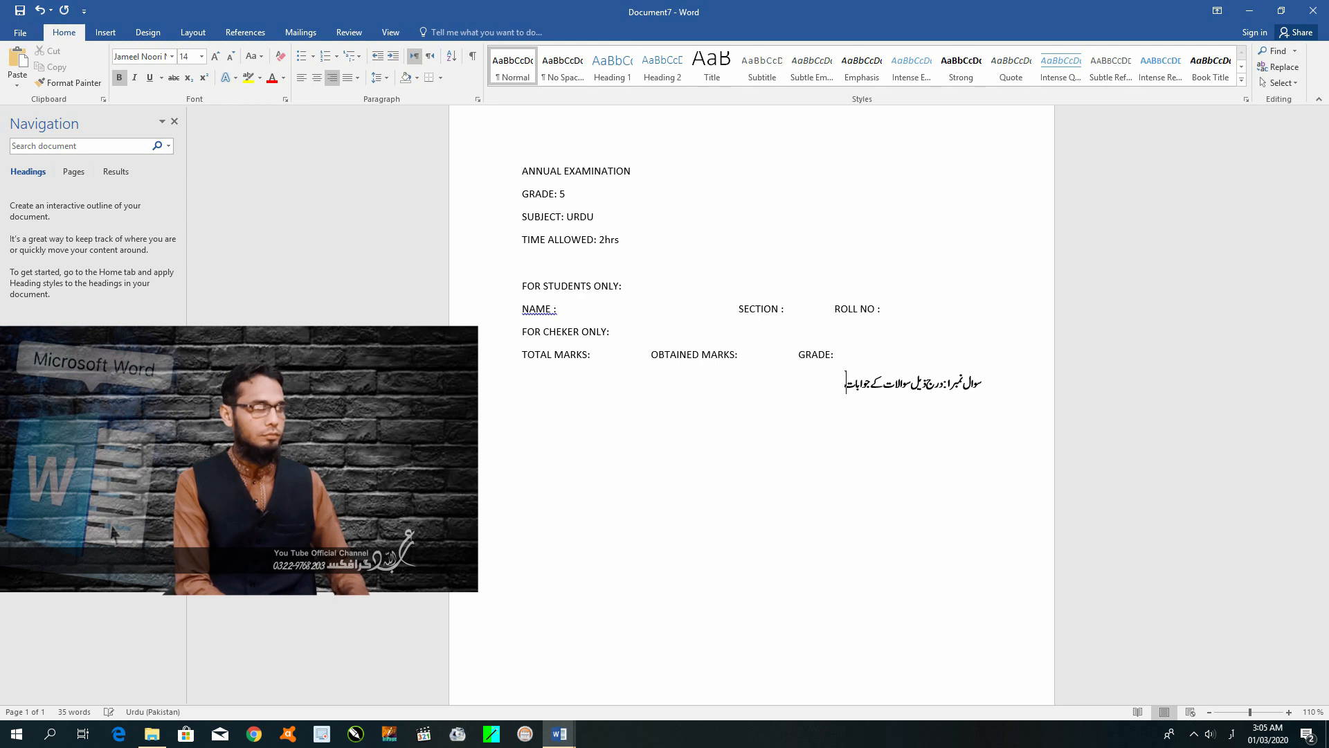
type("حریر کری")
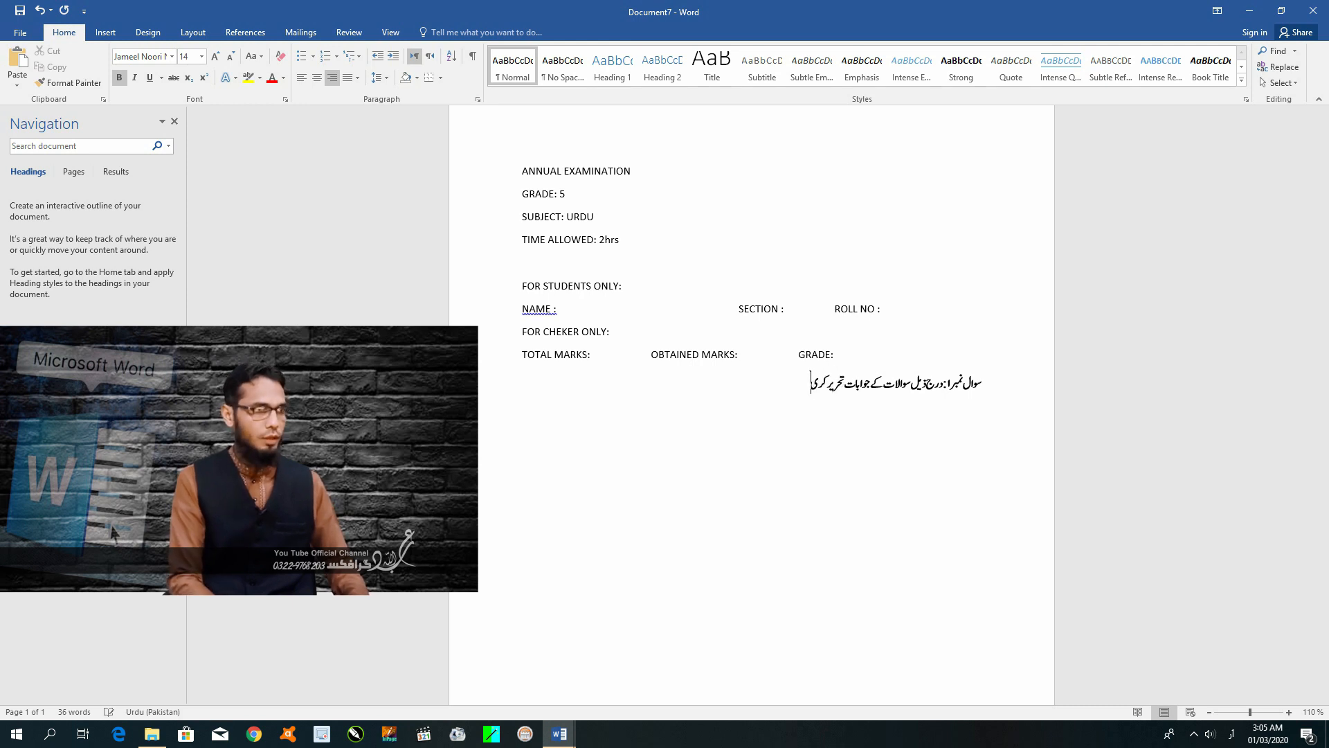
type("ں ؟")
- Add the question "آسمان پر رات کے وقت کیا نظر آتا ہے؟" on a new line below the instruction
key("Return")
type("آسمان ر")
type("ر رات کے وقت کیا نظر آتا ہے؟")
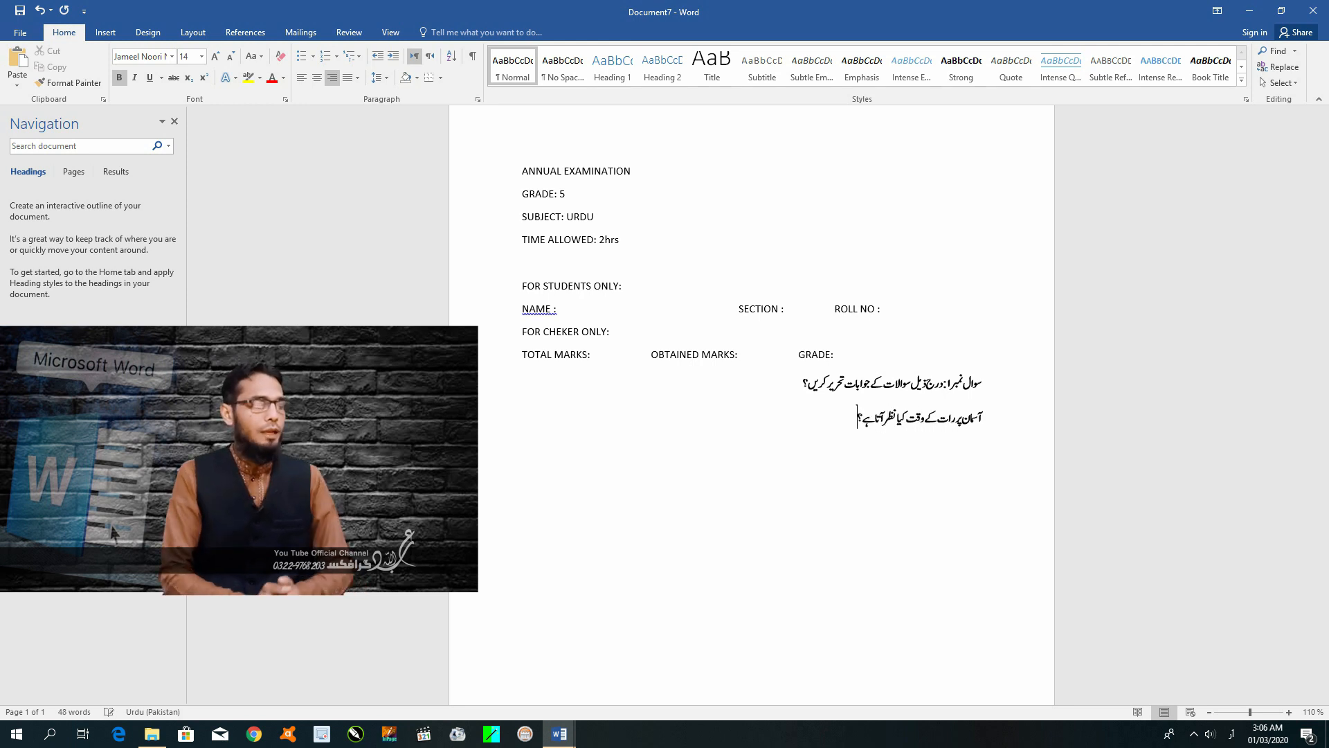
- Add two full-width underscore answer lines below the question and undo their automatic conversion into a border
key("Return")
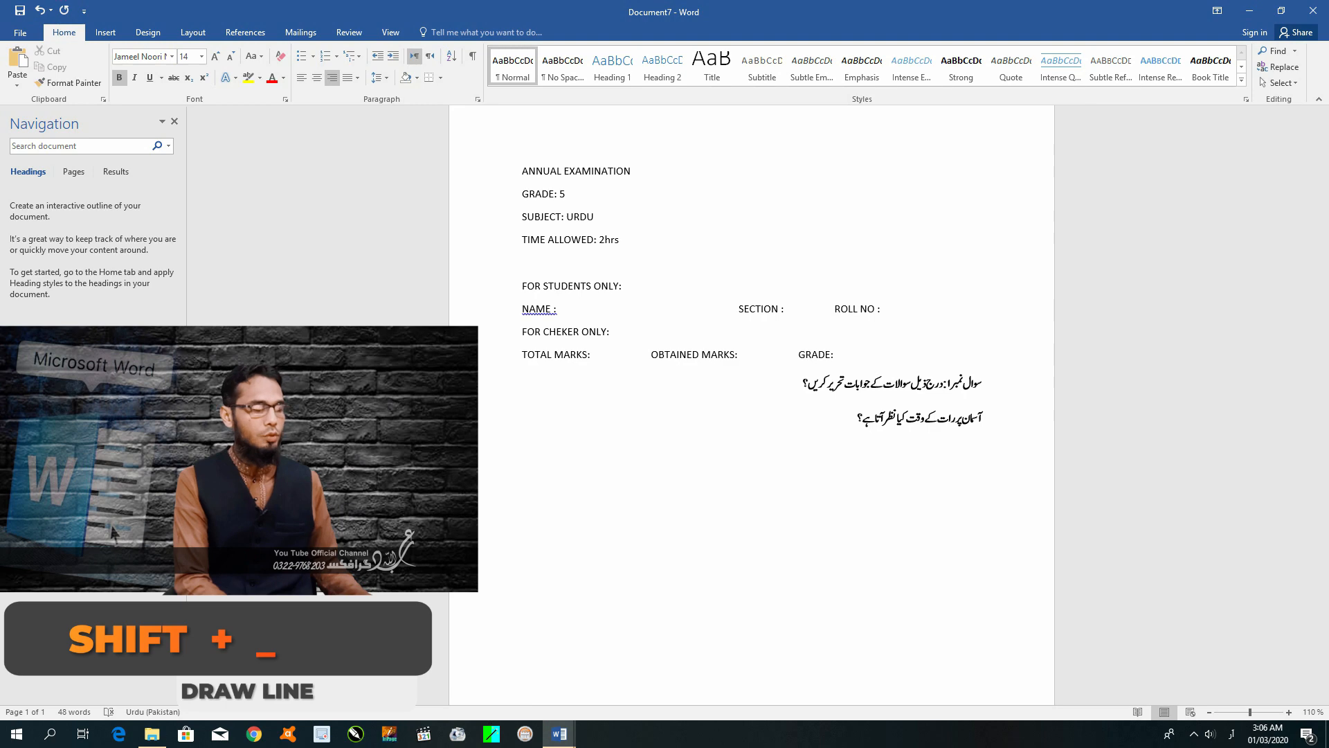
type("_____________________________________")
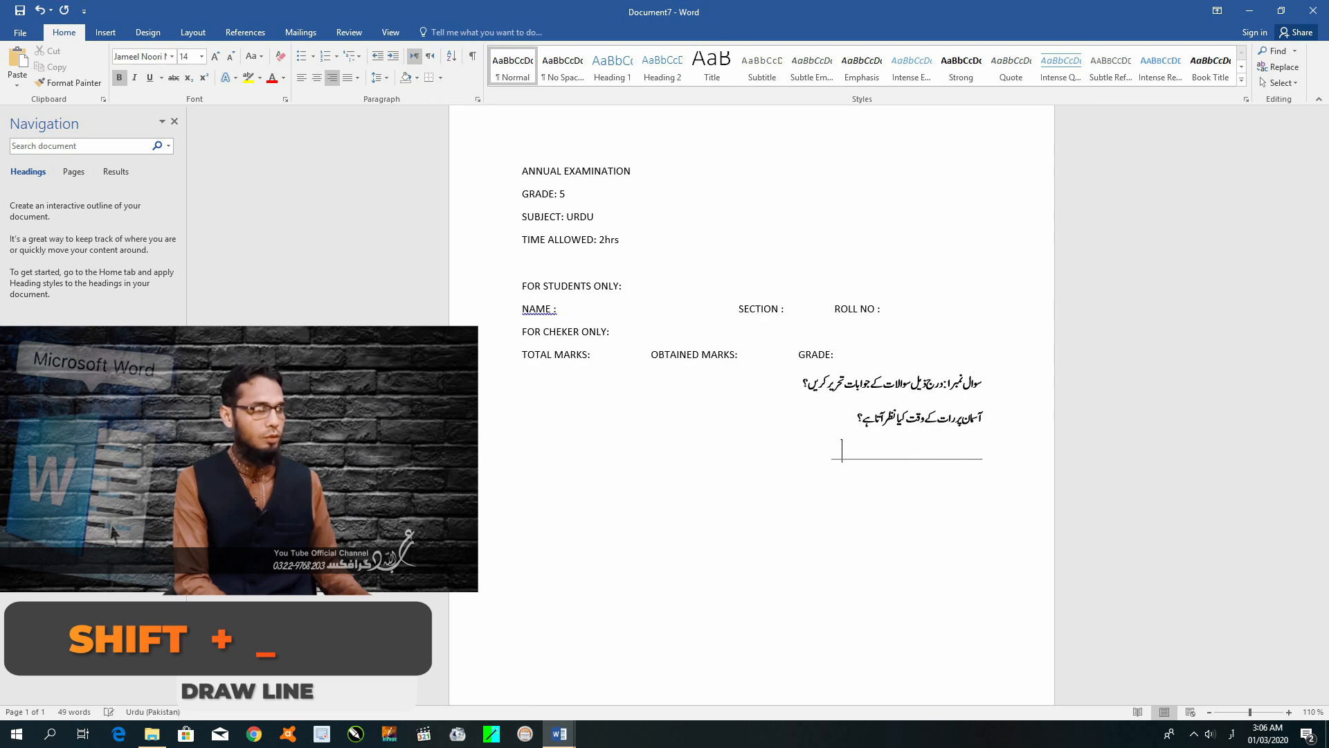
type("___________________________________________________________________________")
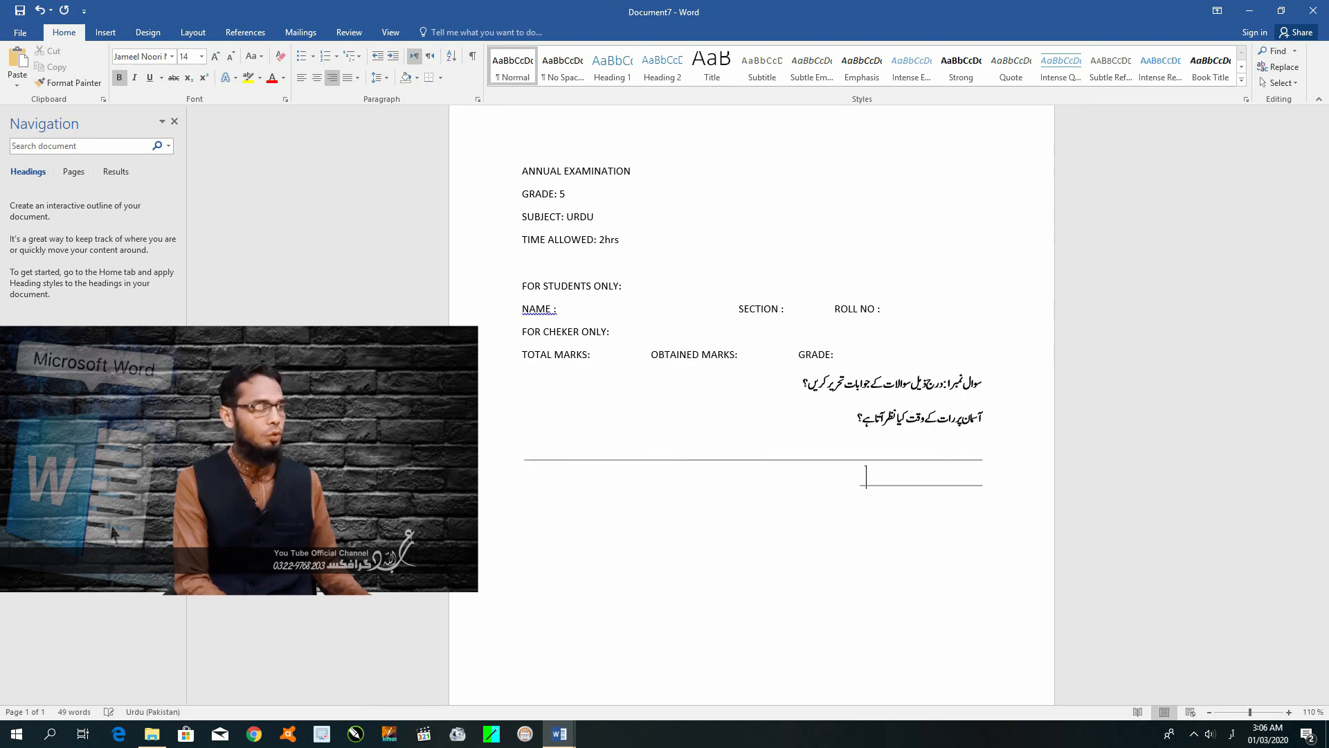
type("__________________________________________")
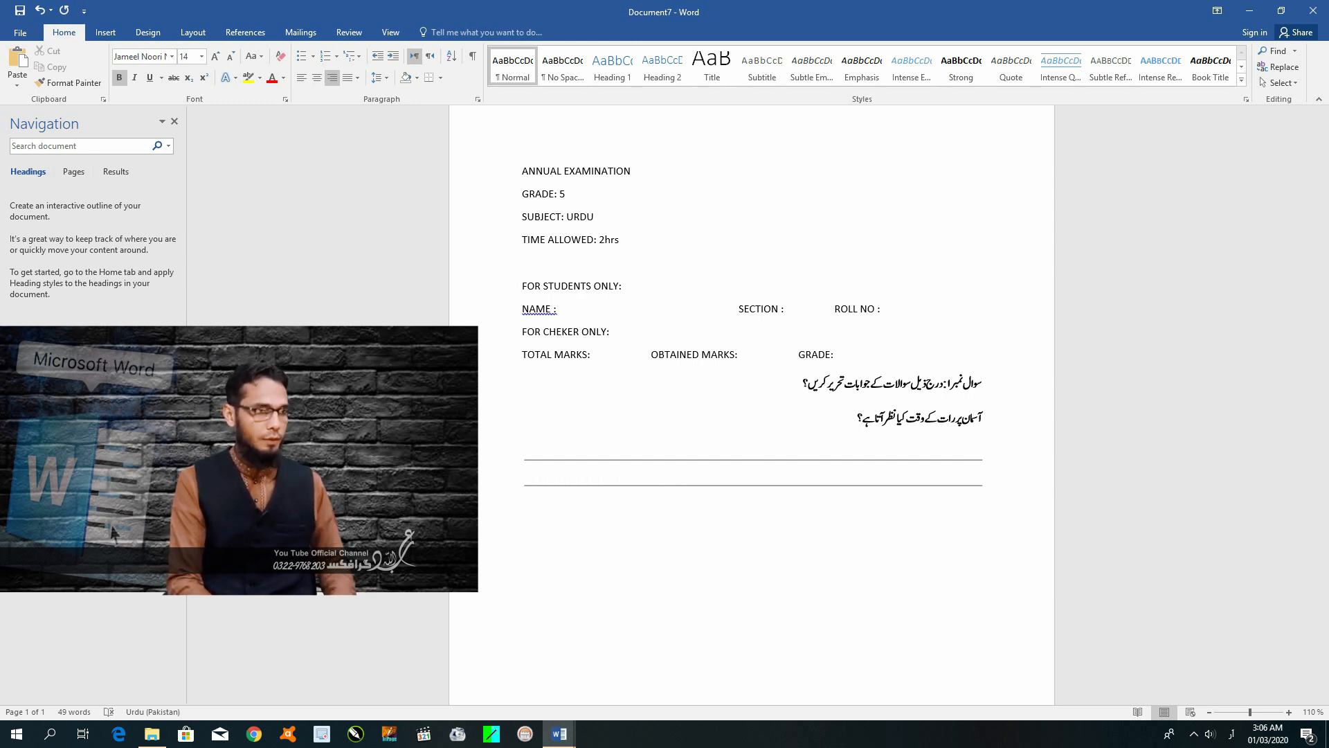
key("Return")
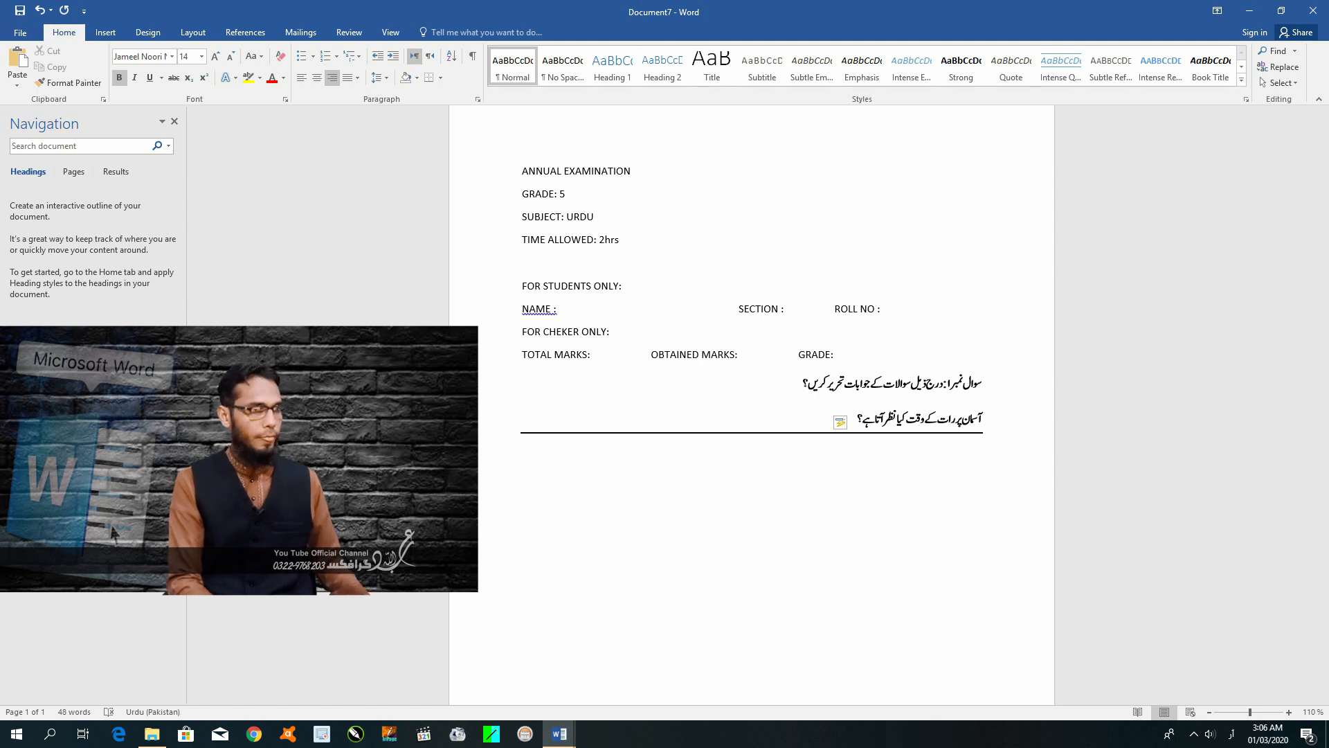
key("ctrl+z")
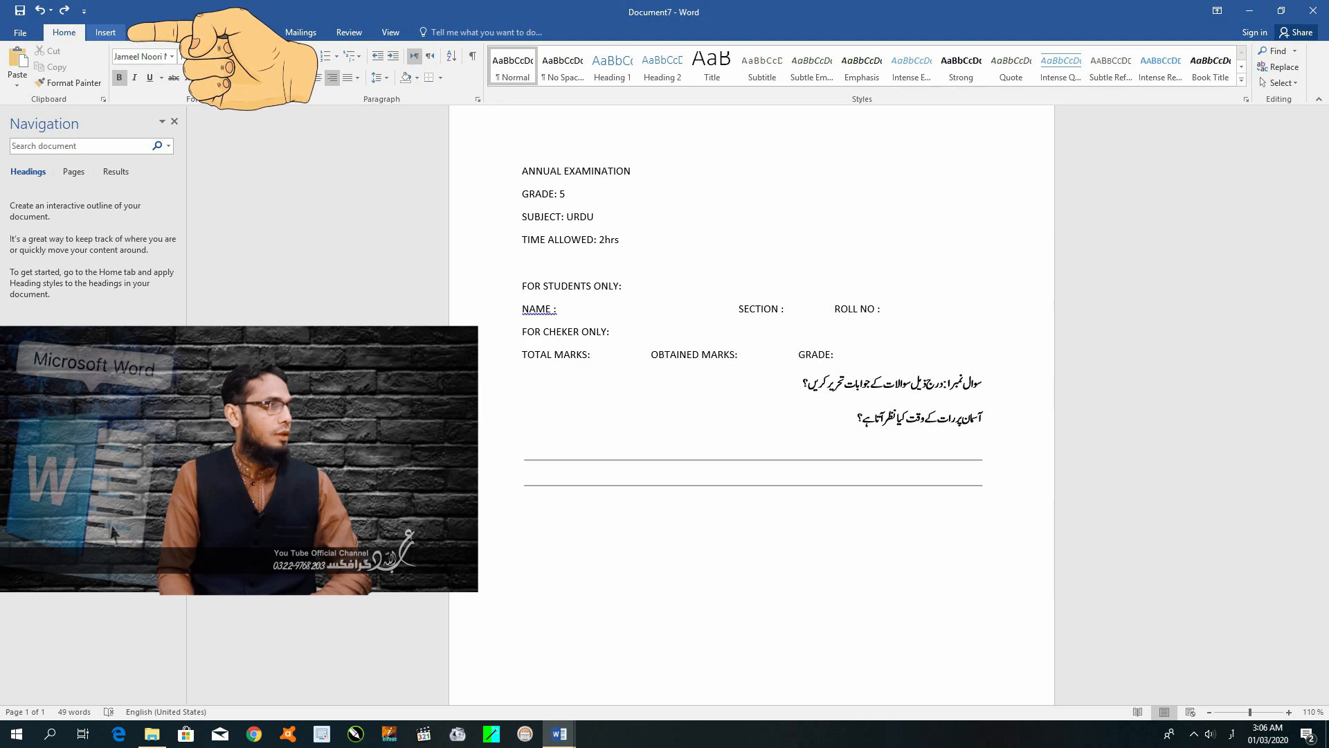
- Insert a table with 4 columns and 2 rows below the answer lines
left_click(105, 32)
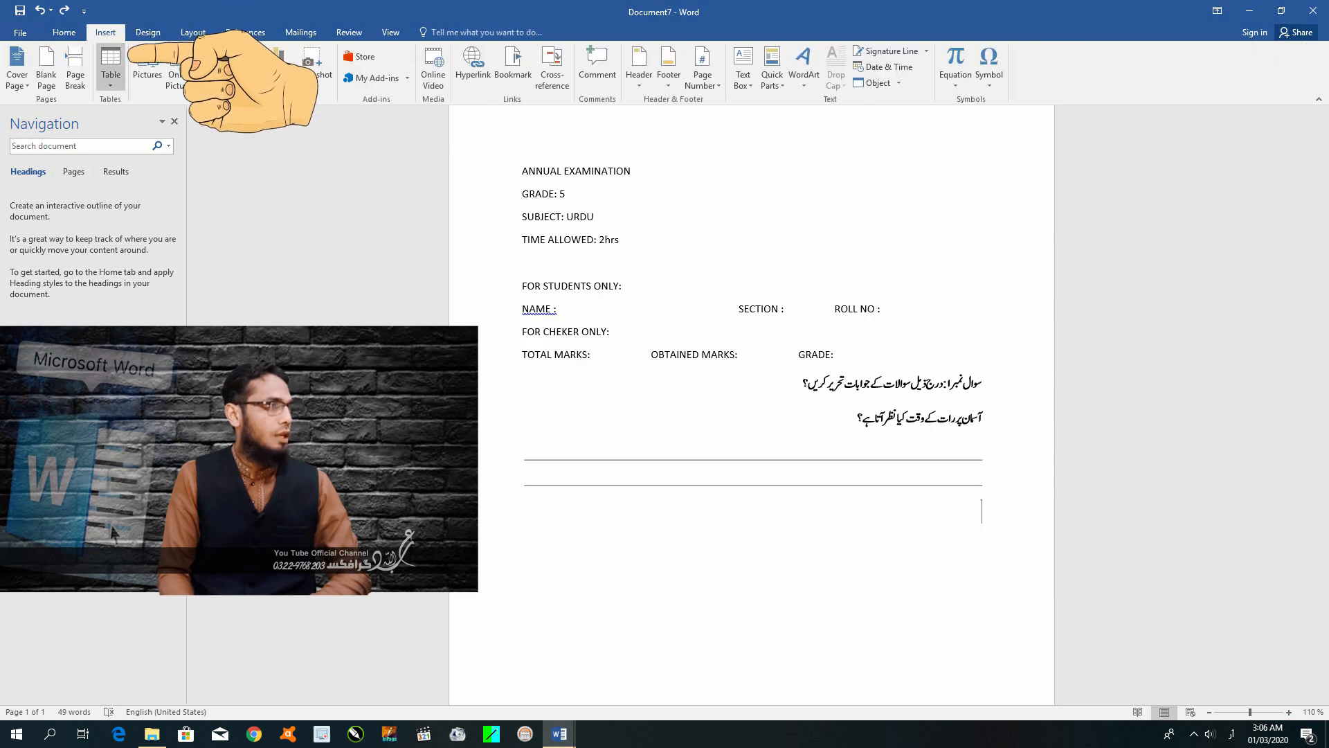
left_click(111, 70)
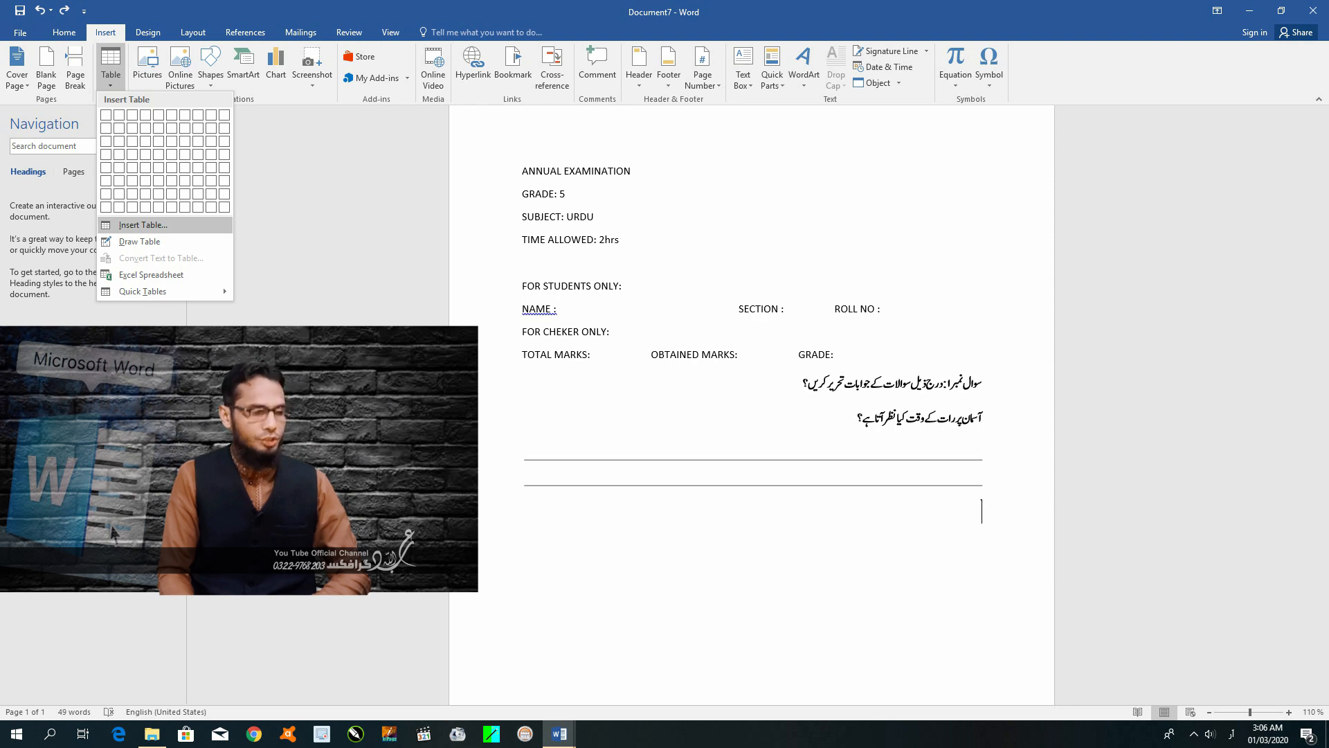
left_click(143, 225)
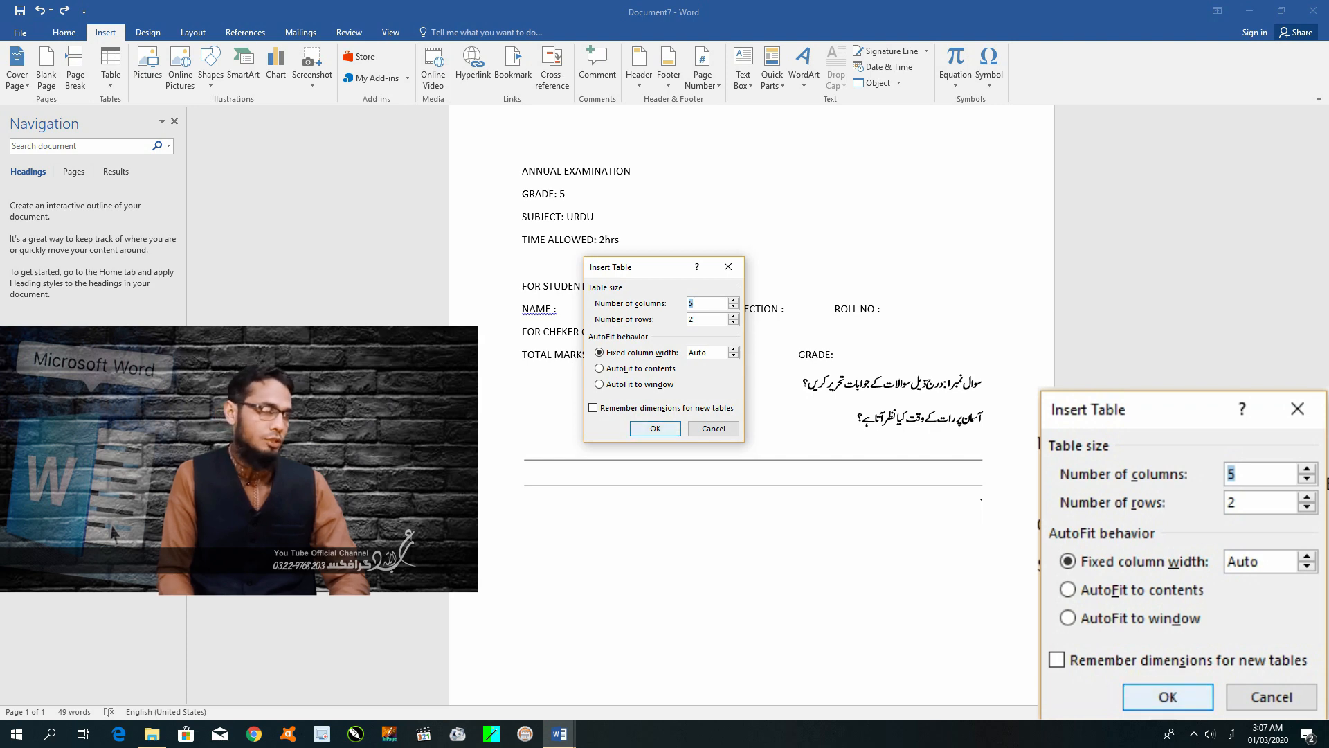
type("4")
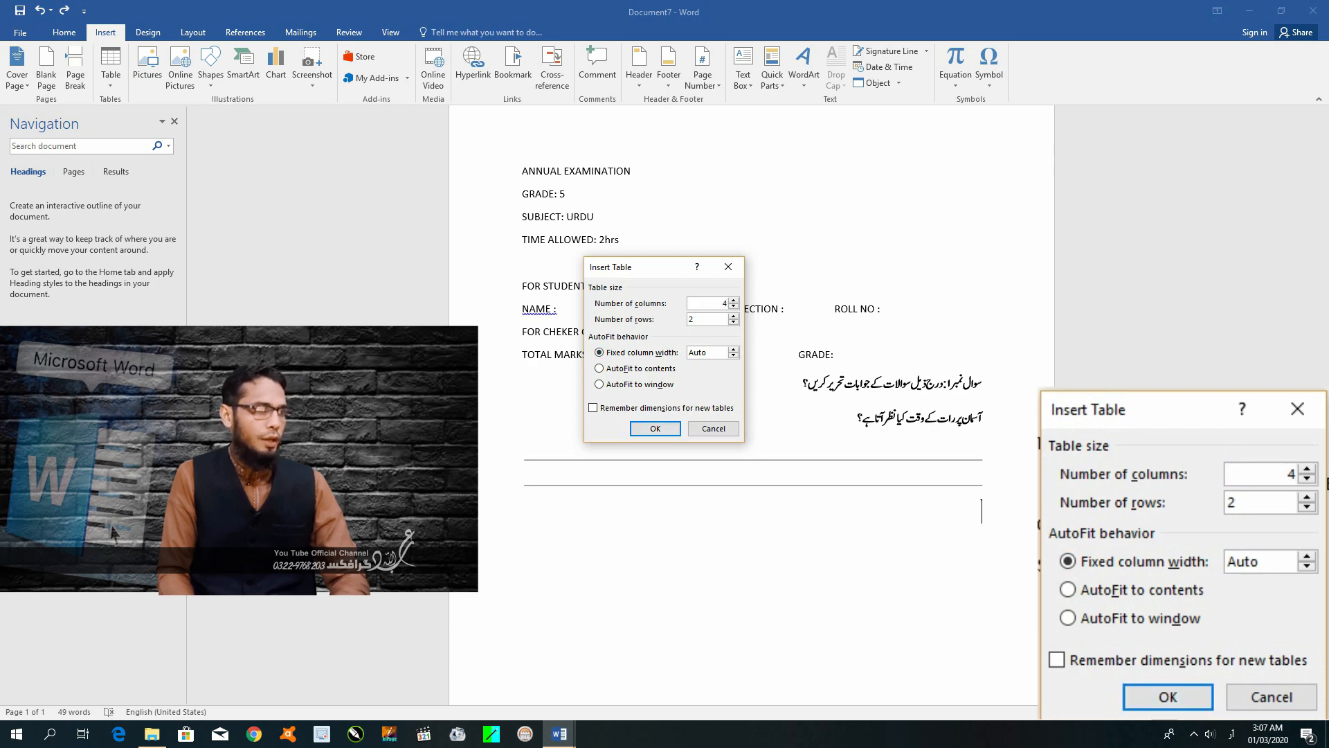
key("Return")
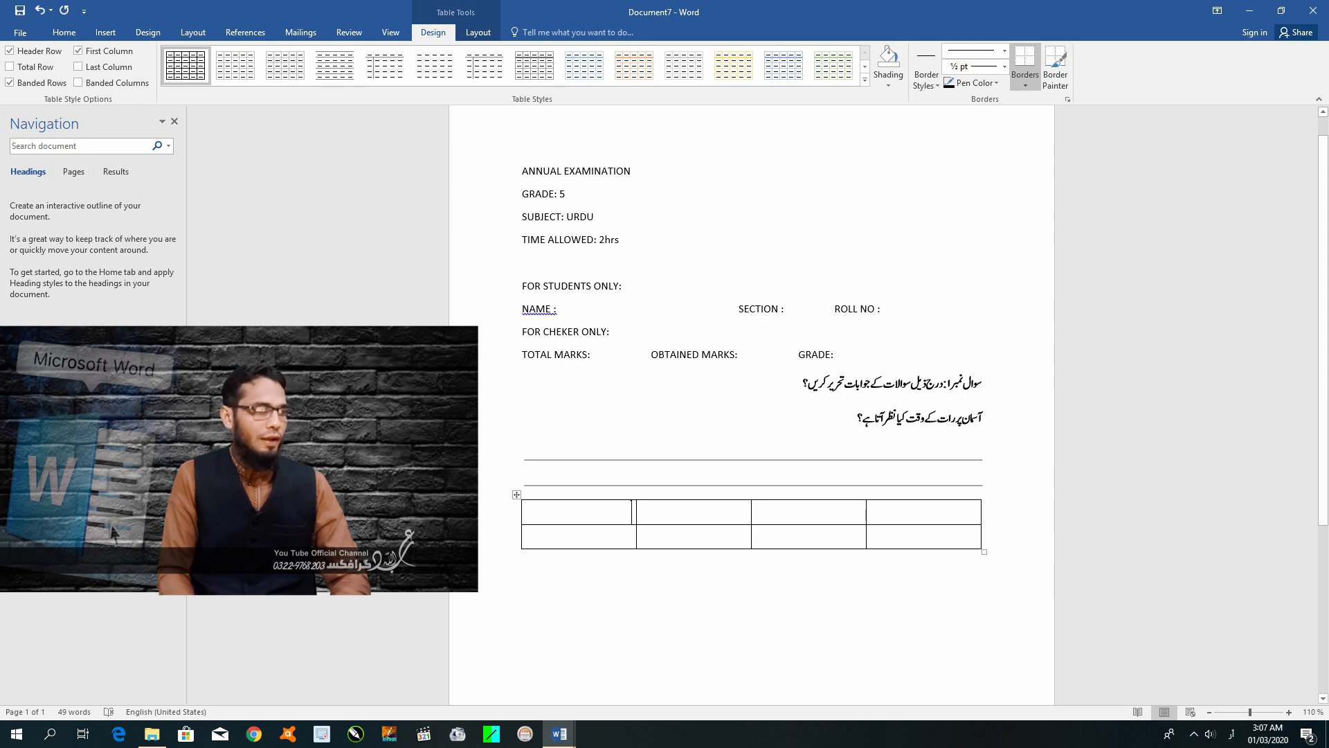
- Select the four cells of the table's first row and center their text
left_click_drag(631, 512, 580, 512)
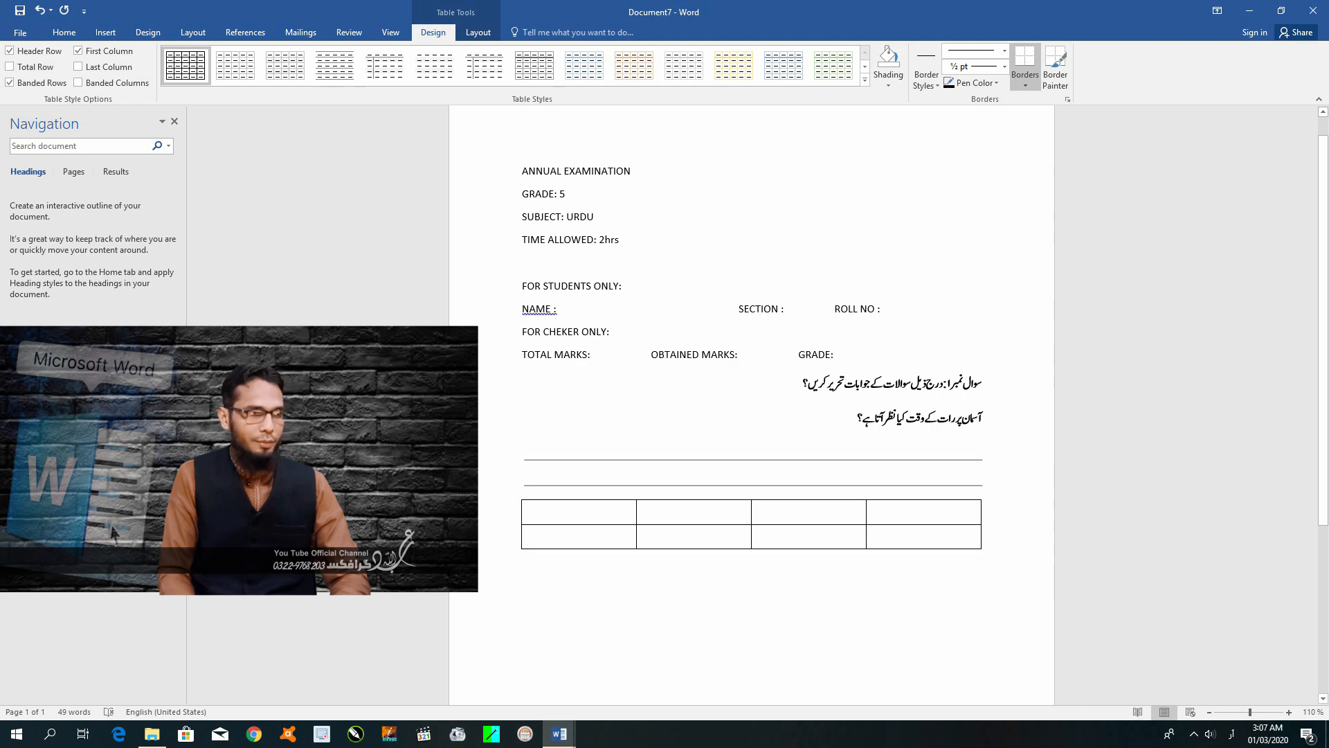
left_click_drag(533, 513, 924, 512)
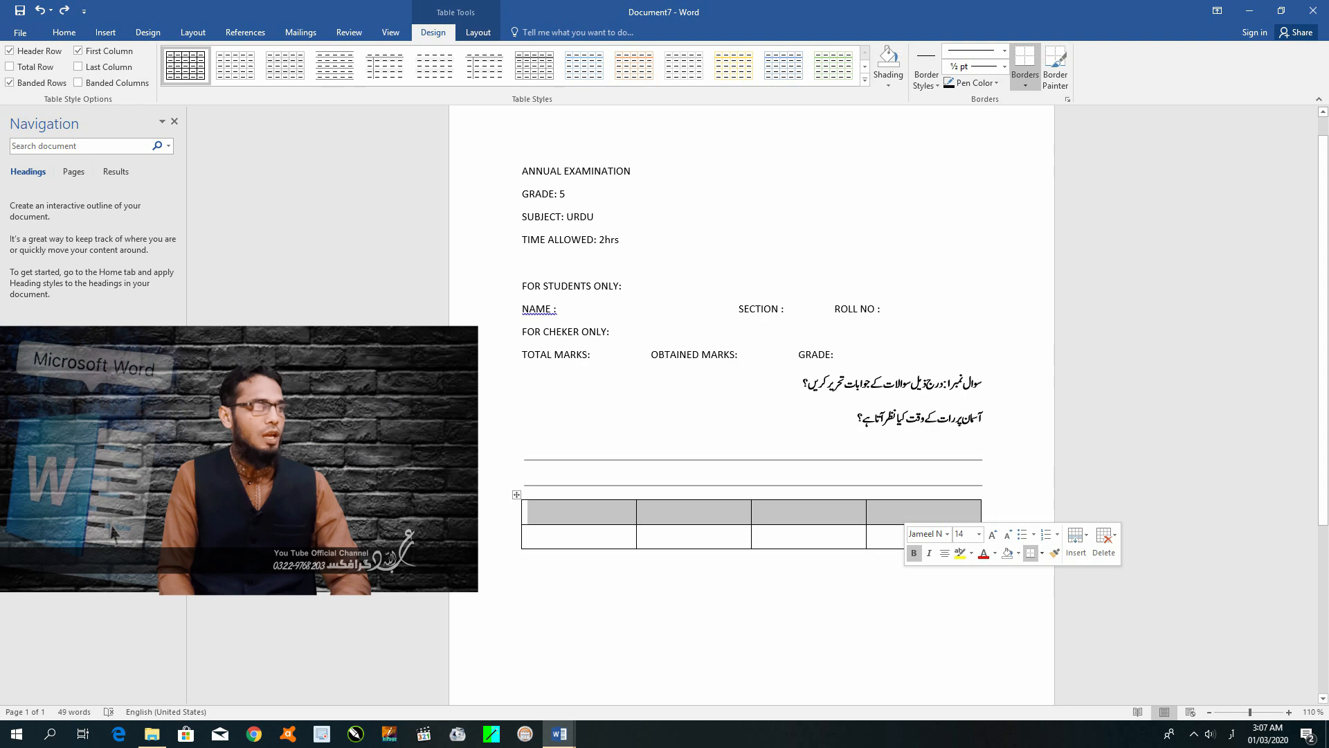
left_click(622, 512)
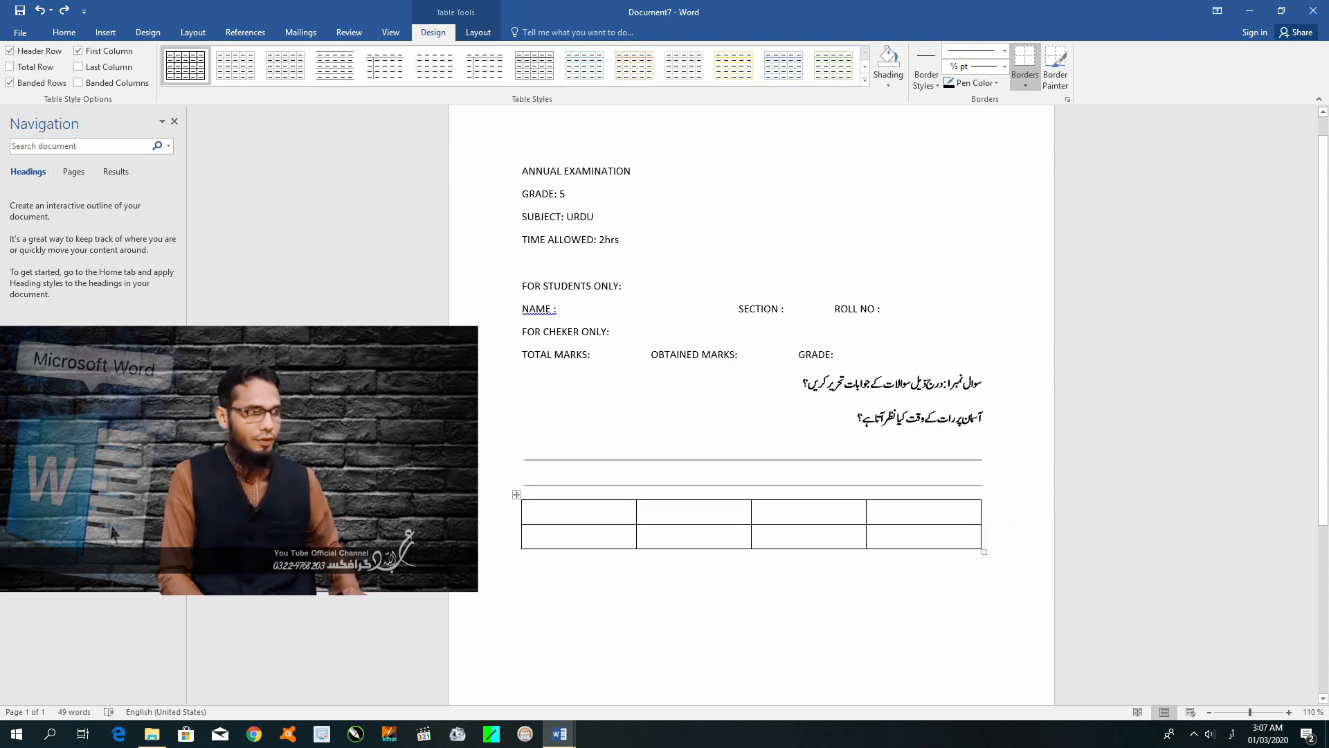
key("shift+Right")
key("shift+Right")
key("shift+Right")
key("shift+Right")
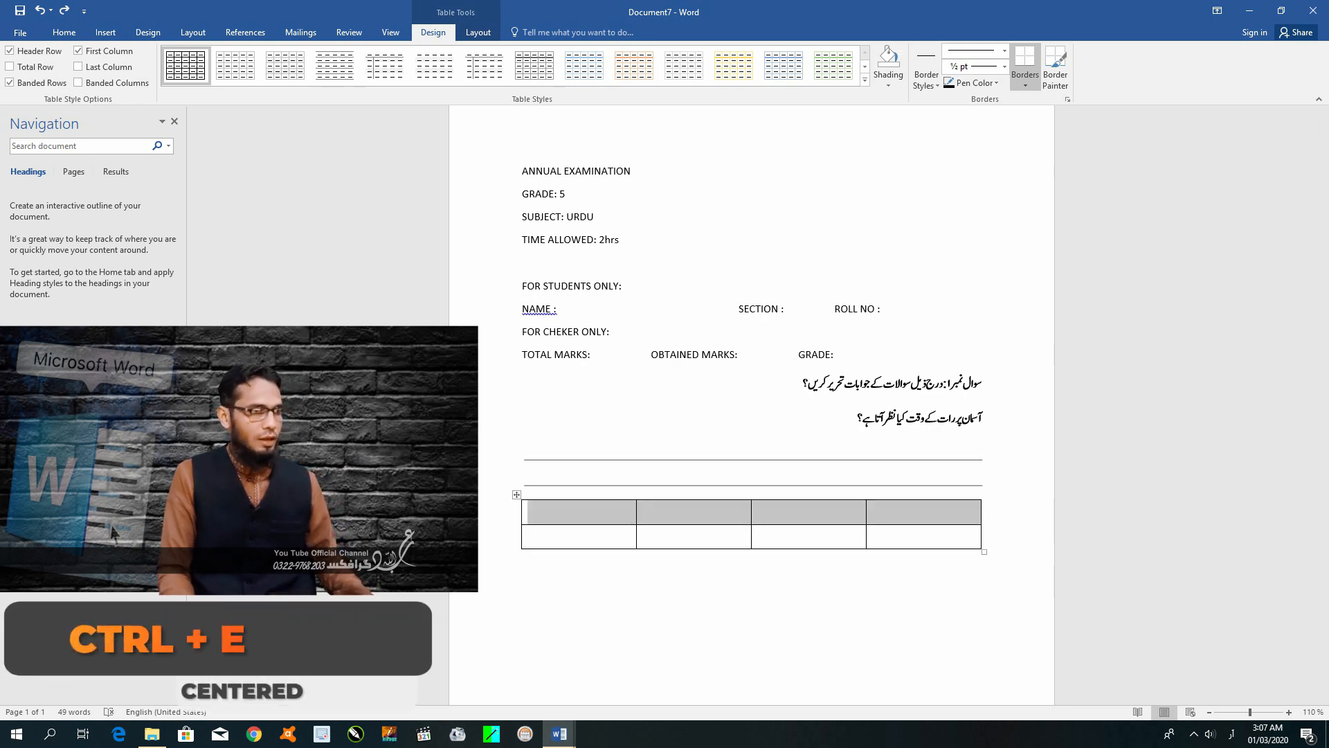
key("ctrl+e")
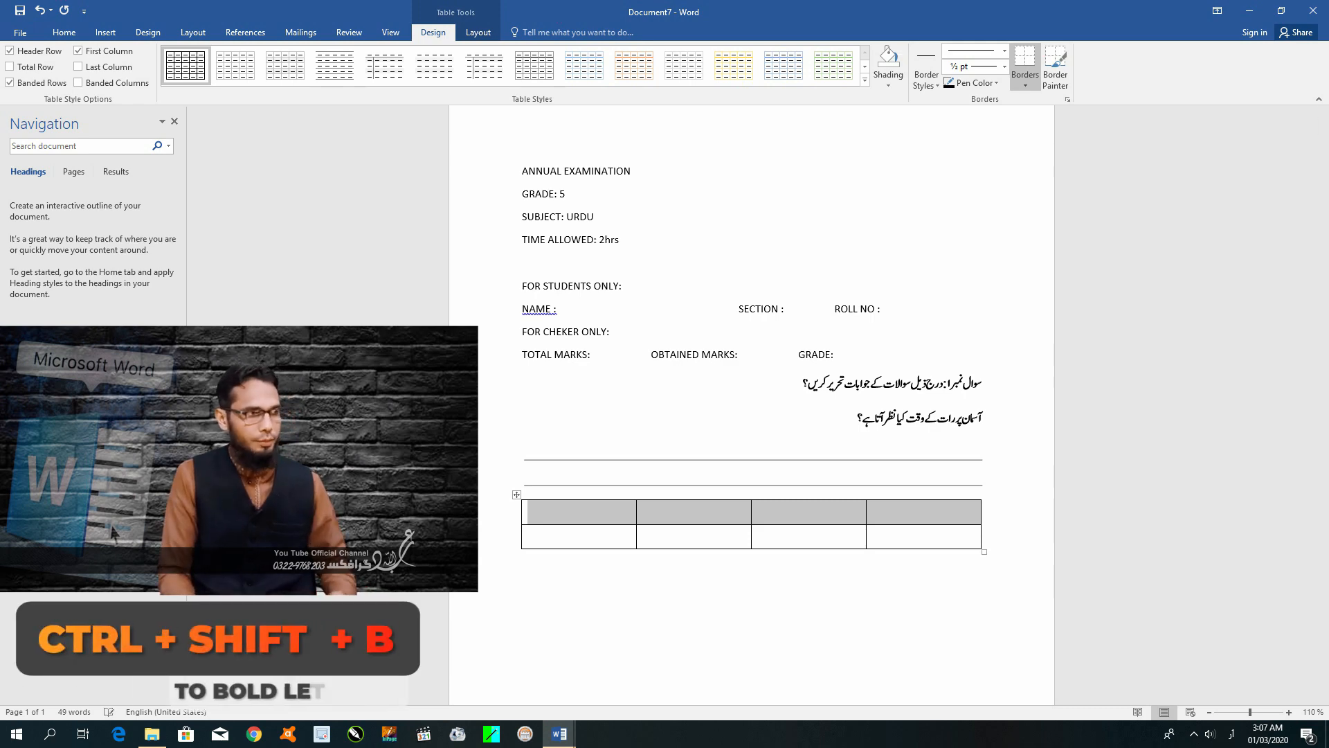
- Fill the table's first row from left to right with the headings "معانی", "الفاظ", "معانی" and "الفاظ"
left_click(580, 512)
type("معانی")
key("Tab")
type("الفاظ")
key("Tab")
type("م")
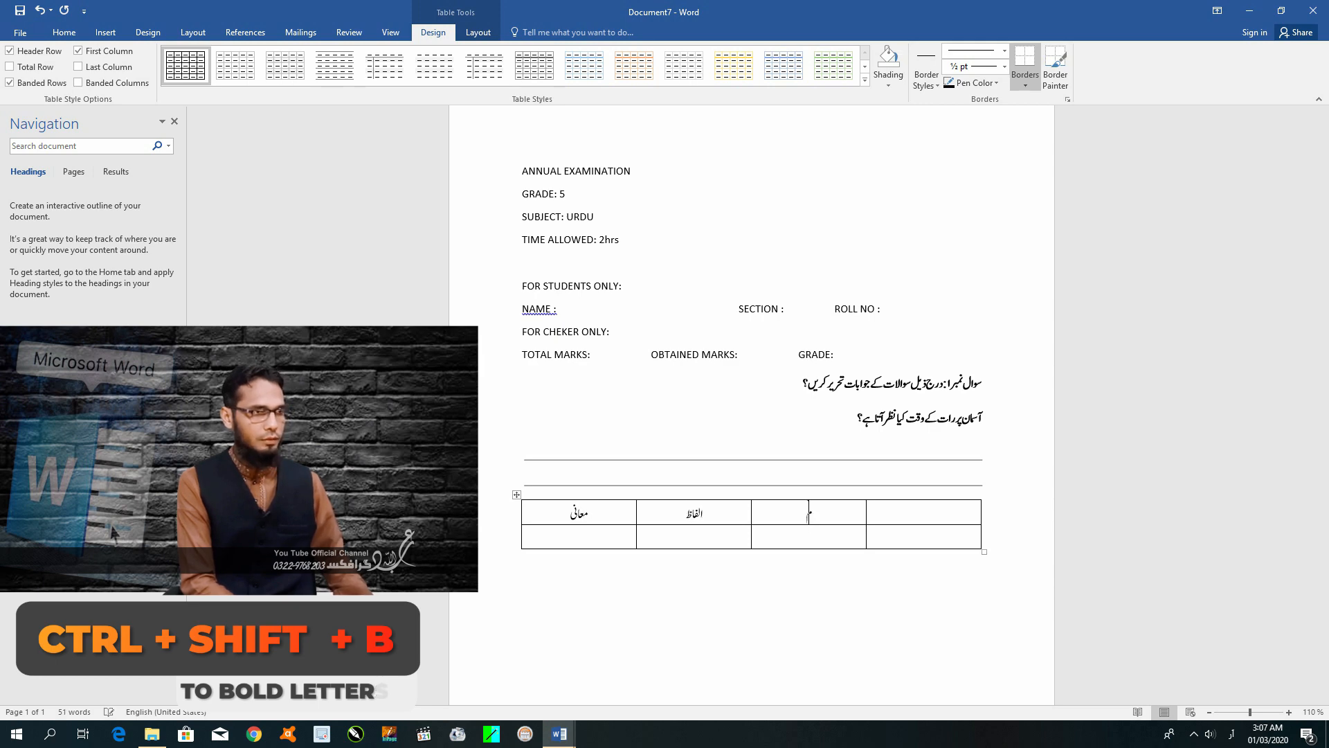
type("عانی")
key("Tab")
type("الف")
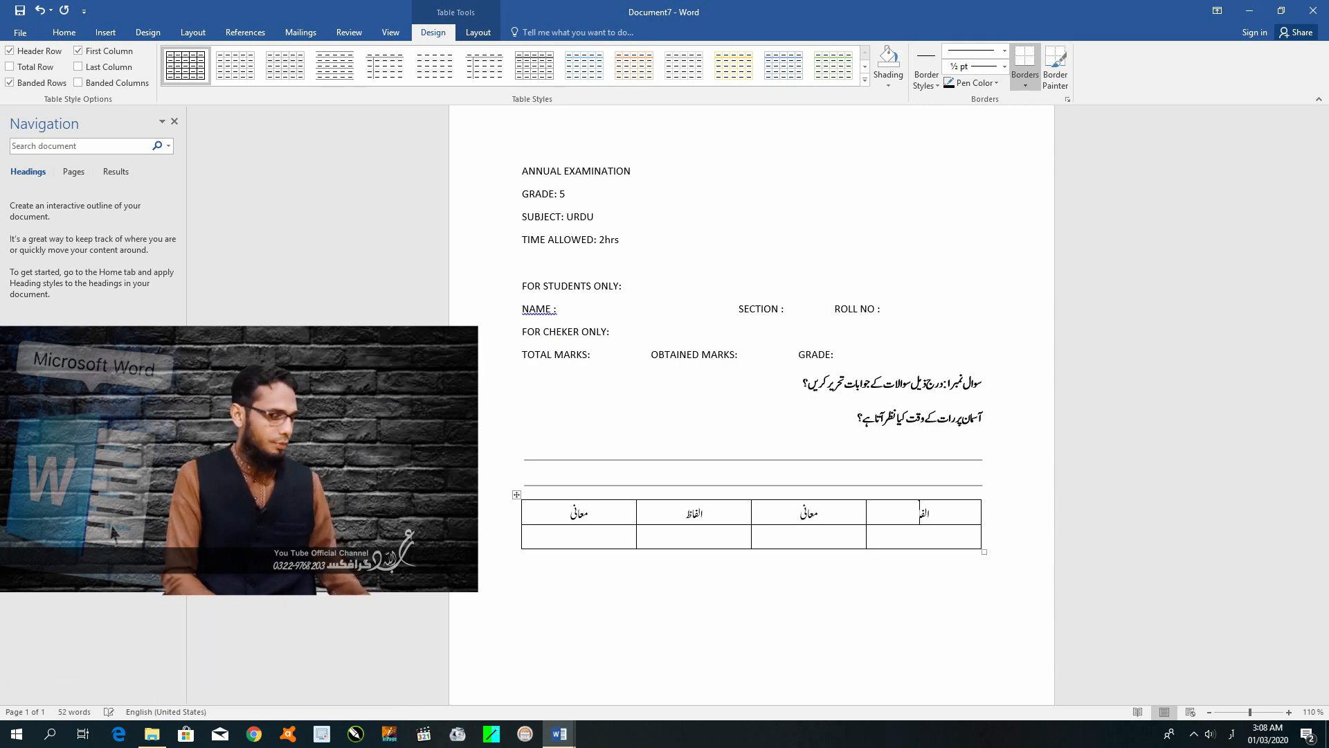
type("اظ")
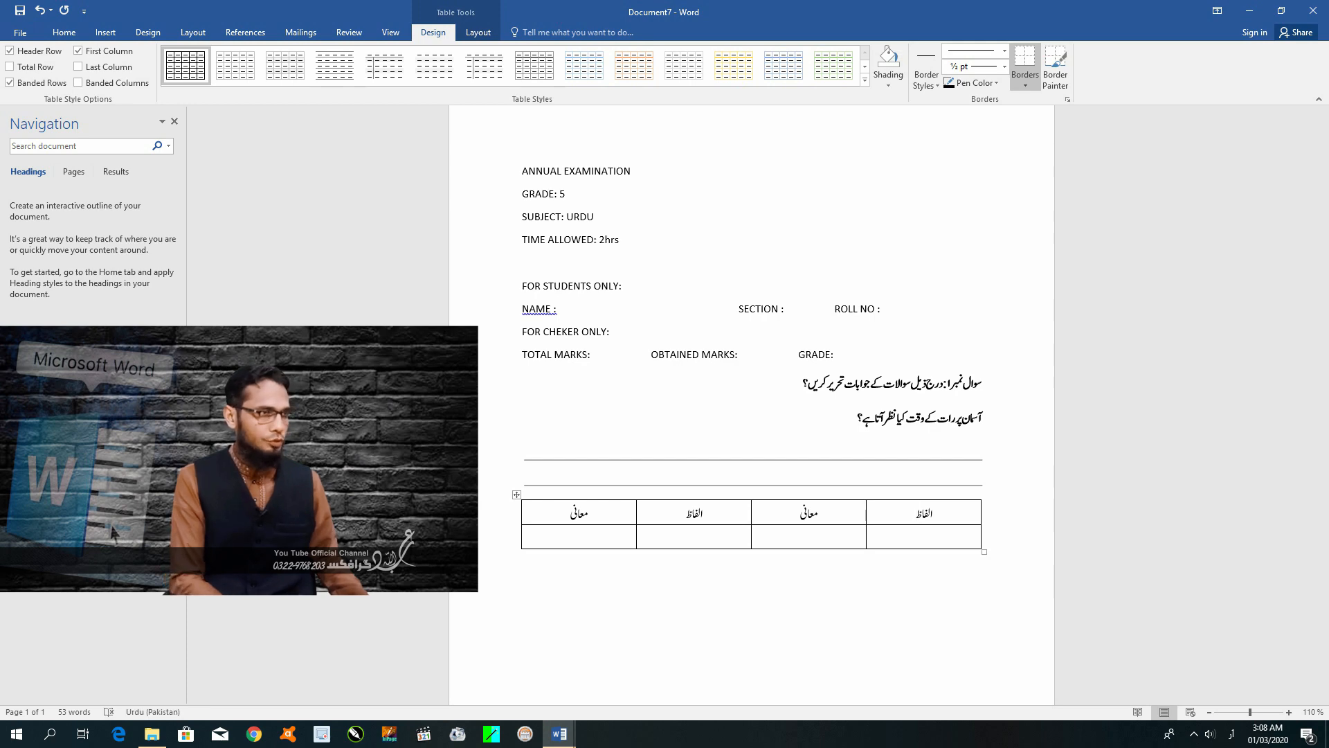
left_click(747, 536)
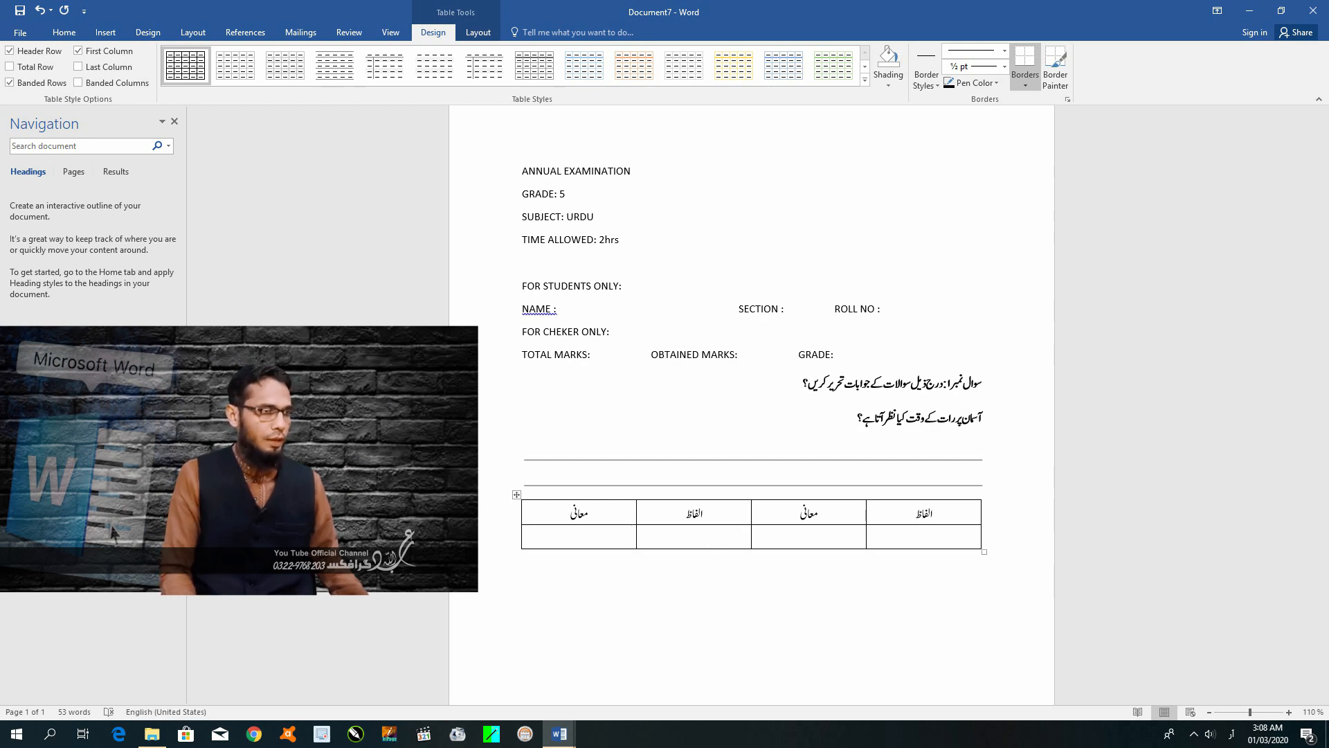